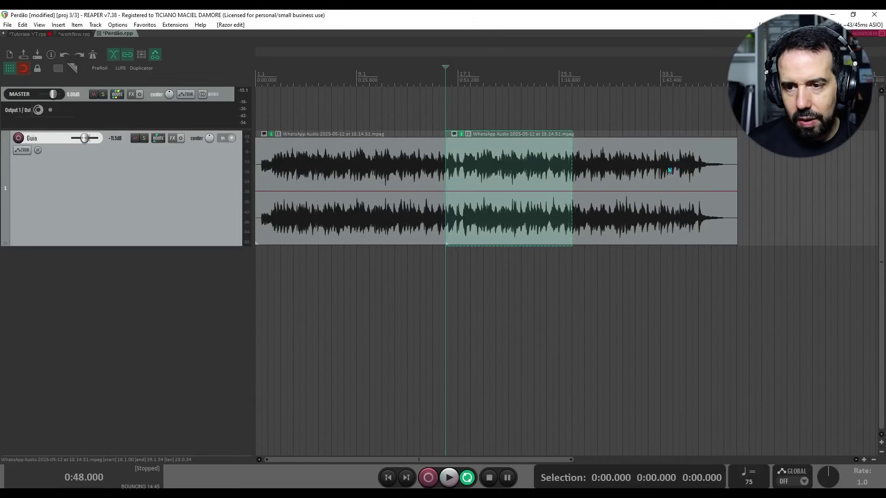
- Copy the razor-selected section starting at bar 16 of the Guia audio and paste it at bar 32
key("ctrl+c")
left_click(650, 144)
key("ctrl+v")
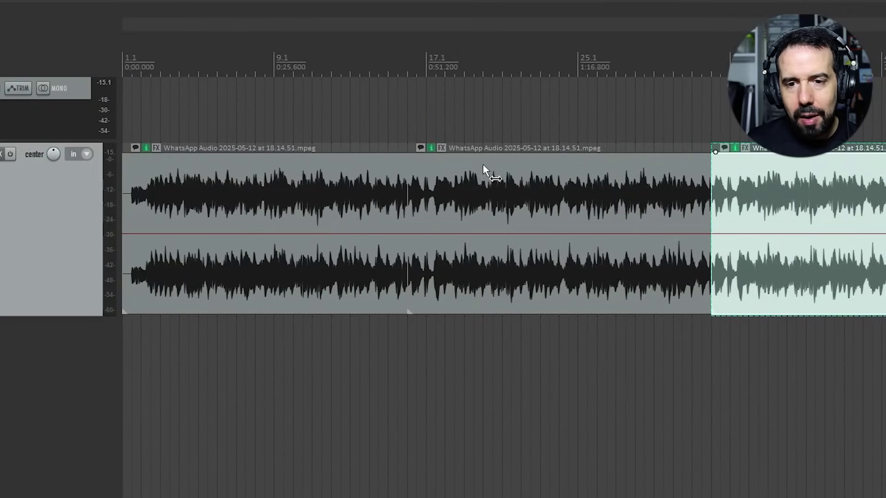
- Mark another razor area across the middle of the Guia audio and paste the copied section at the end of the track
left_click_drag(483, 163, 658, 223)
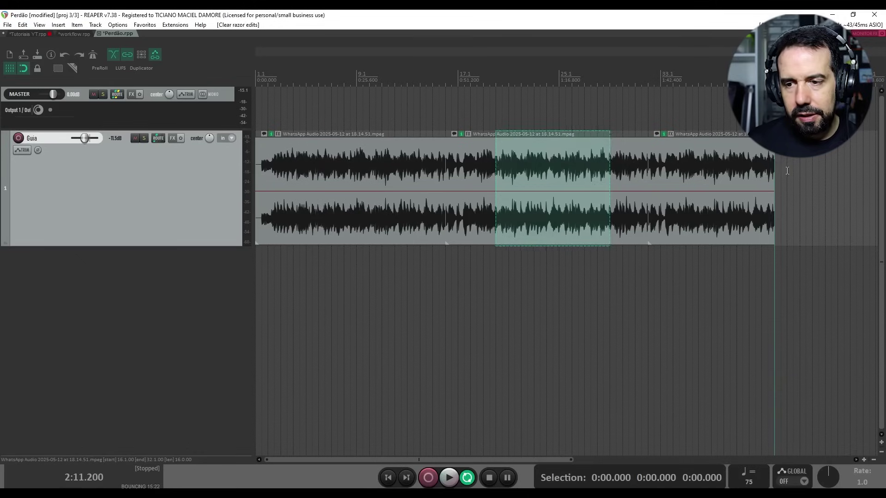
key("ctrl+v")
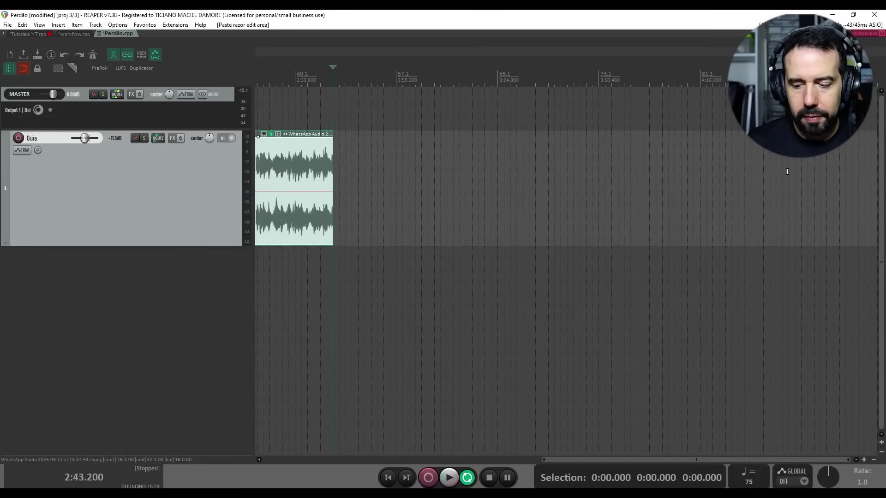
scroll(787, 174, "down", 4)
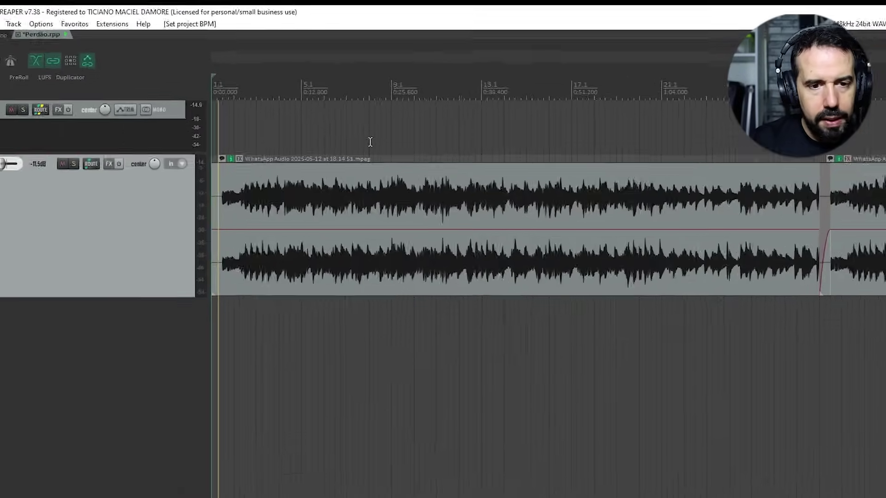
- Add markers at the song's section changes, at 1.2.89 during playback and at 5.4.00, 11.3.00 and 20.1.00 with playback stopped
key("m")
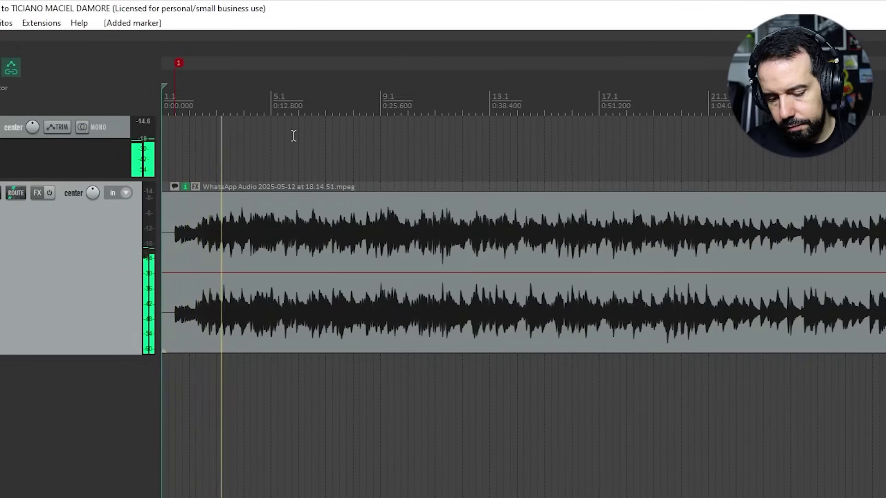
key("space")
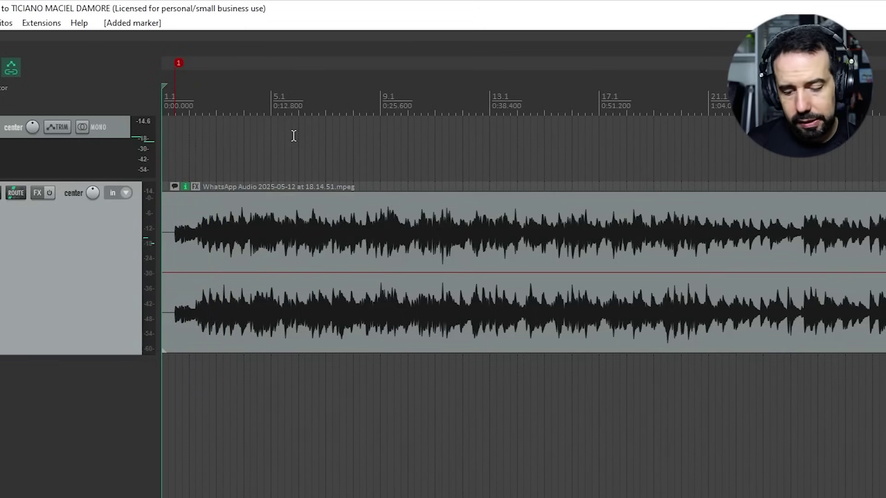
left_click(293, 135)
left_click(446, 153)
key("m")
left_click(682, 154)
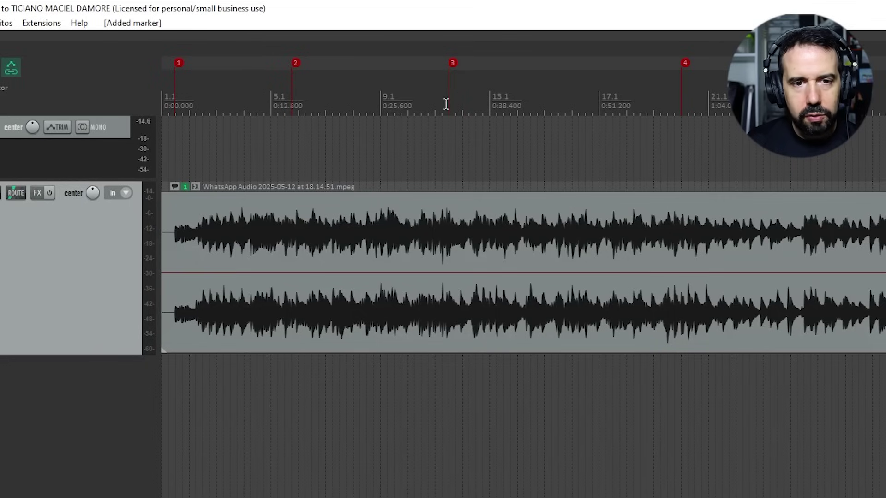
- View marker 1's edit settings without changing them, and open the Region/Marker Manager
double_click(179, 64)
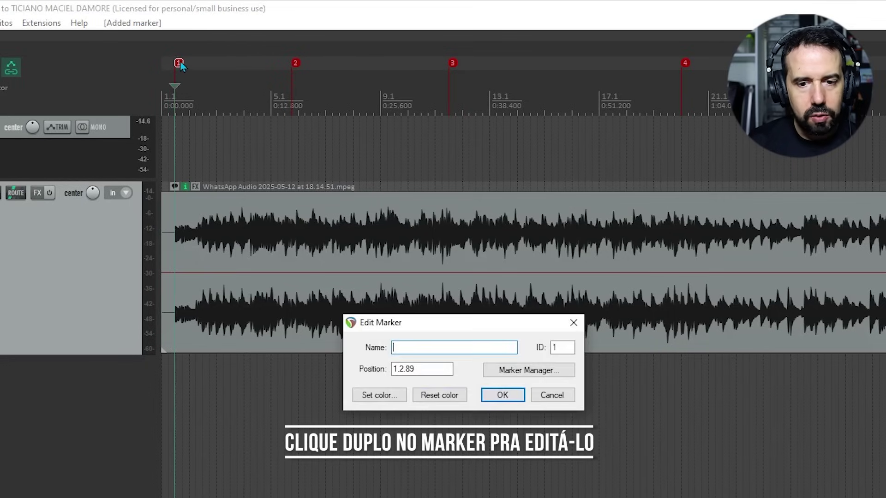
left_click(570, 394)
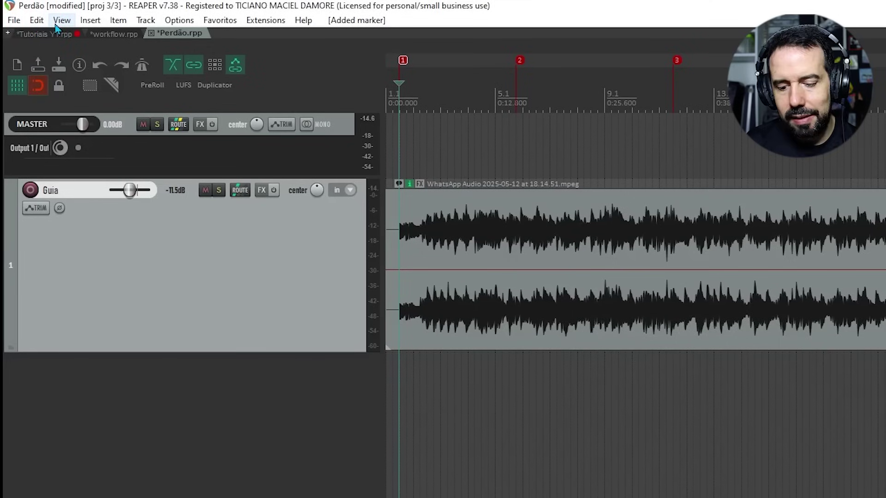
left_click(56, 23)
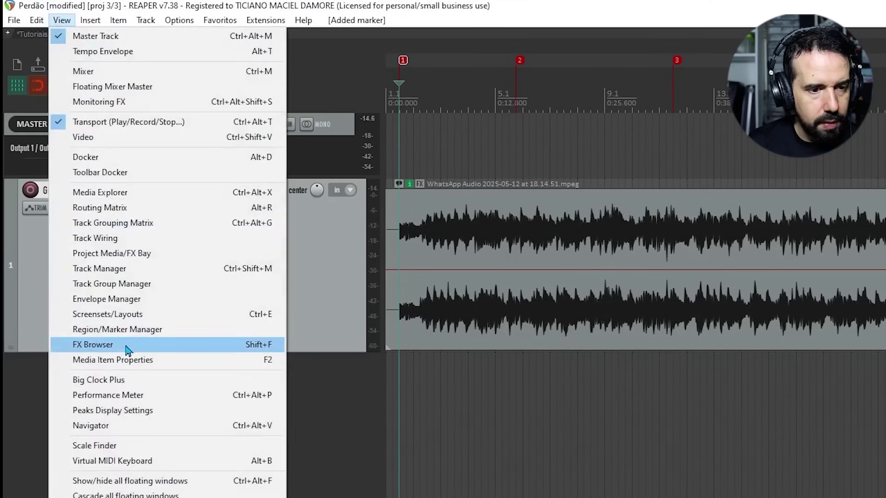
left_click(140, 330)
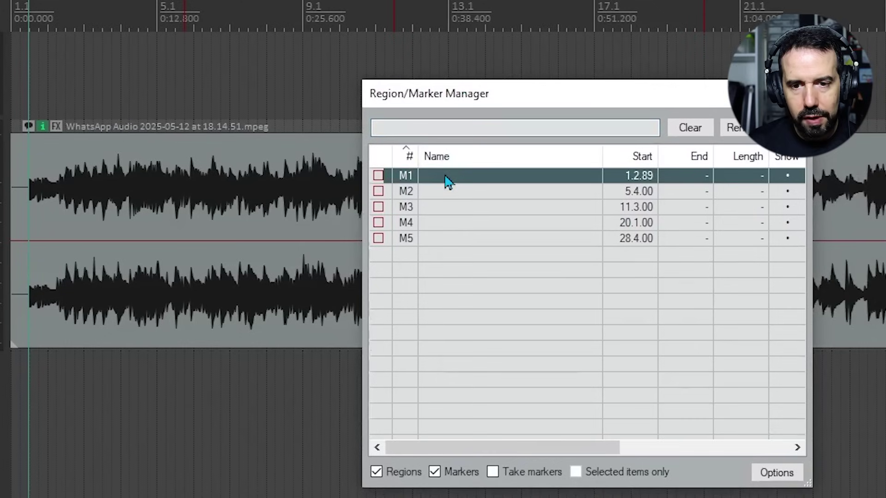
- Name markers M1, M2 and M3 Intro, Estrofe and Refrão in the manager, and return to the arrangement
double_click(445, 178)
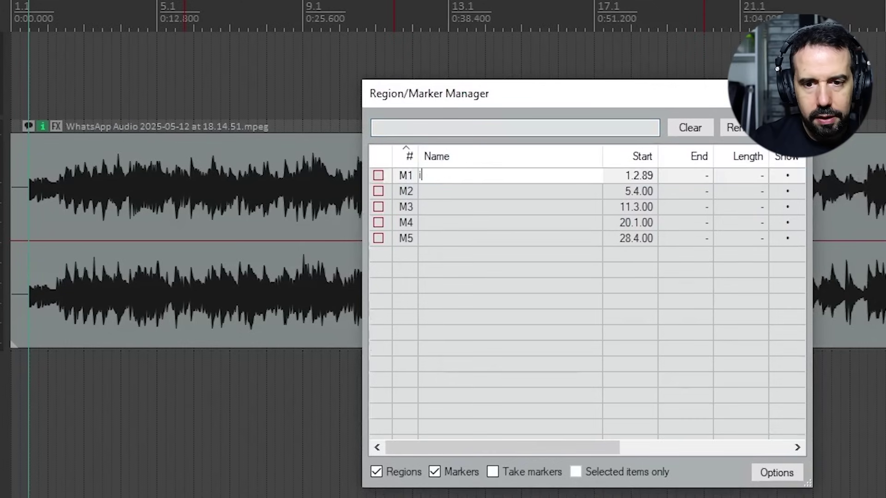
type("Intro")
key("Tab")
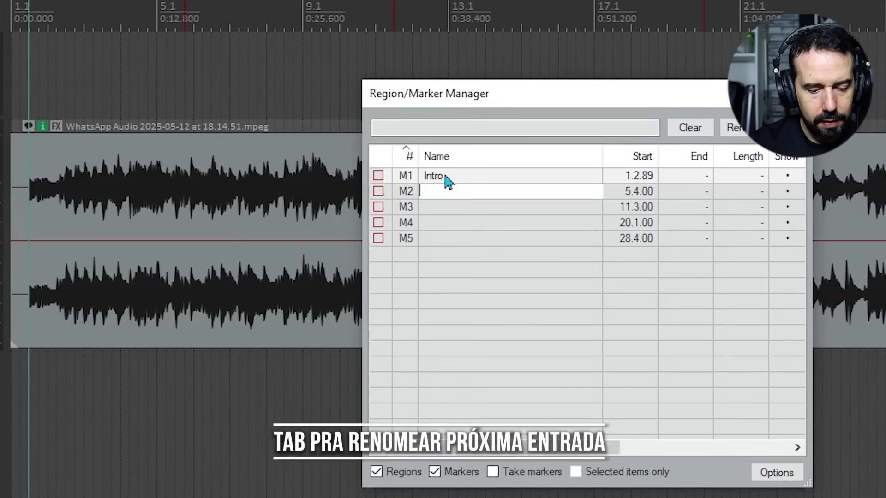
type("Estrofe")
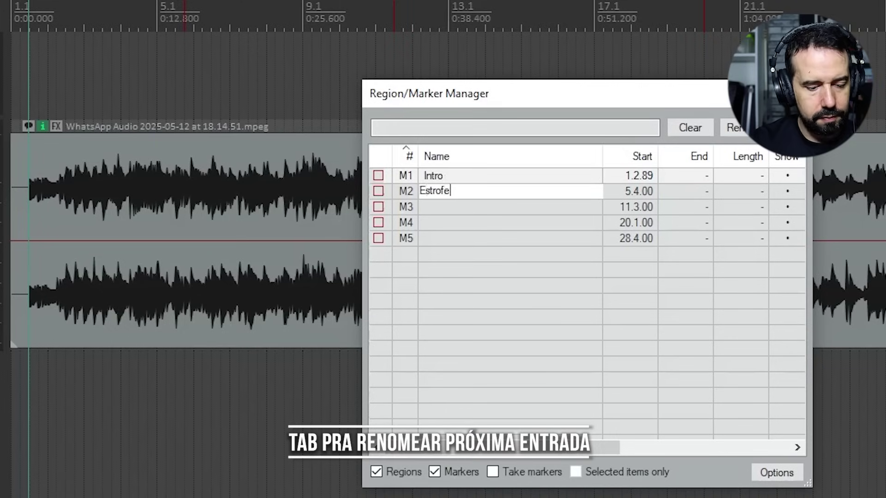
key("Tab")
type("Ref")
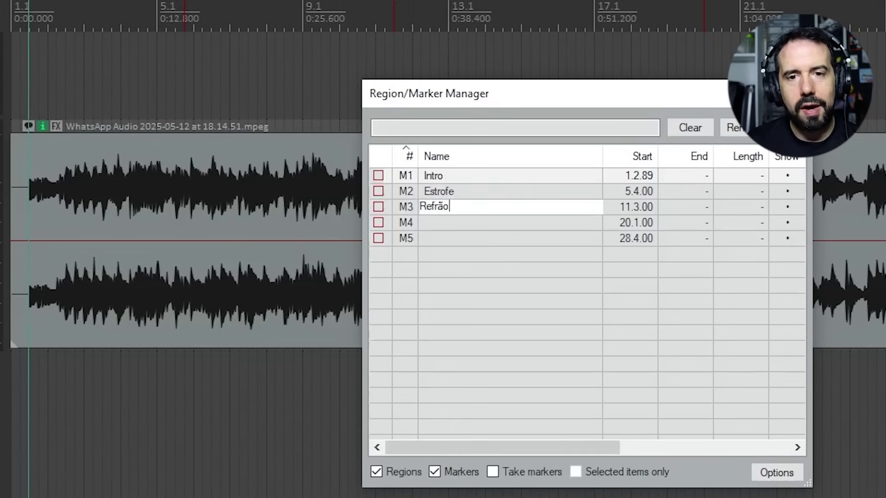
left_click(444, 176)
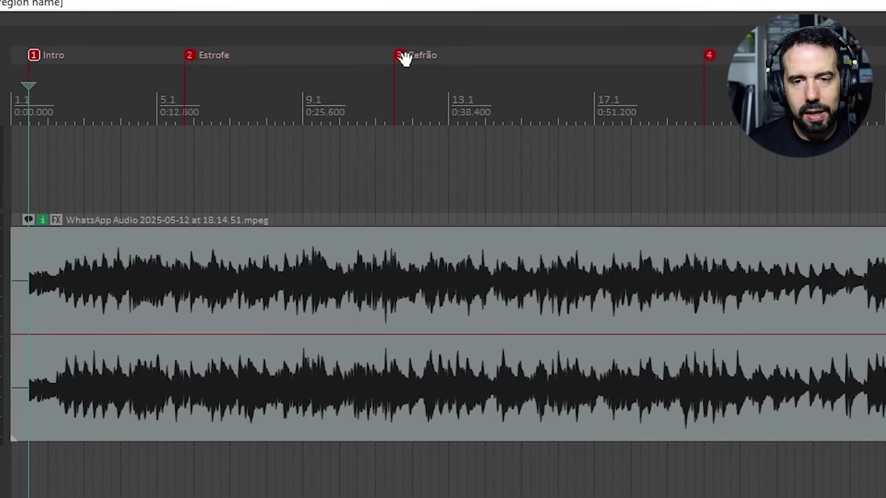
left_click(485, 202)
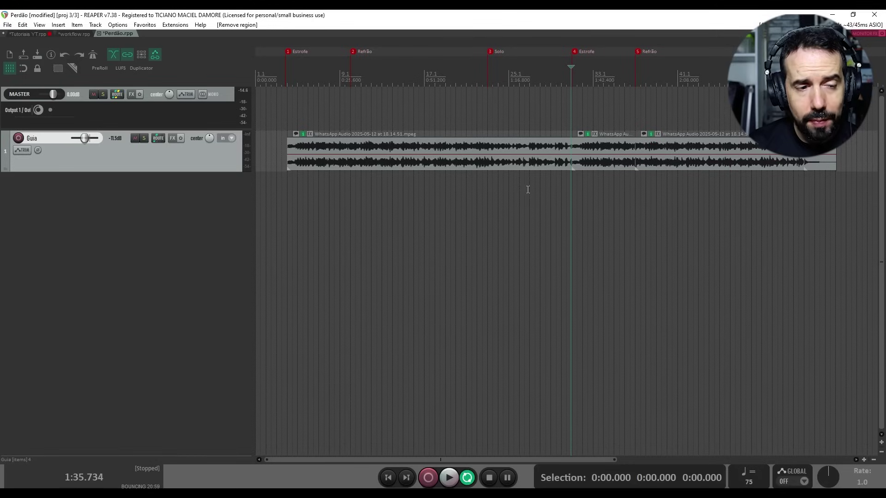
- Place the edit cursor at the start of the guide audio, enable snapping and add a new track below Guia
left_click(286, 112)
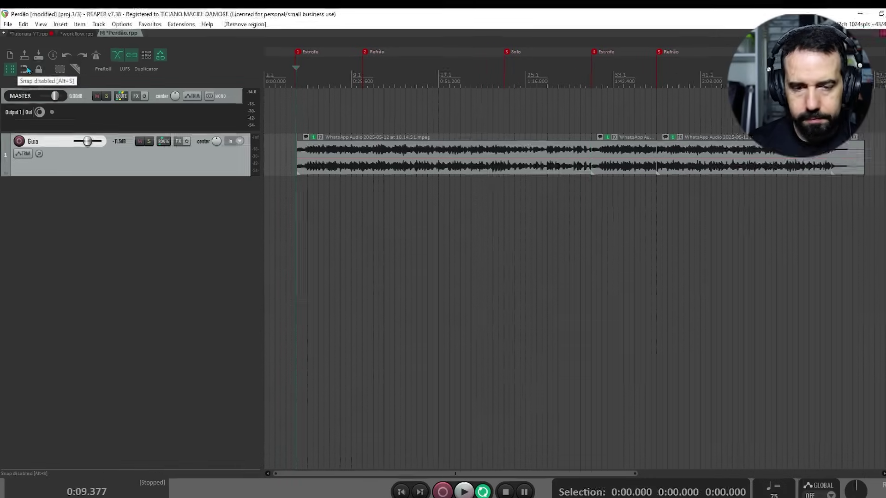
left_click(24, 68)
scroll(320, 107, "up", 3)
key("ctrl+t")
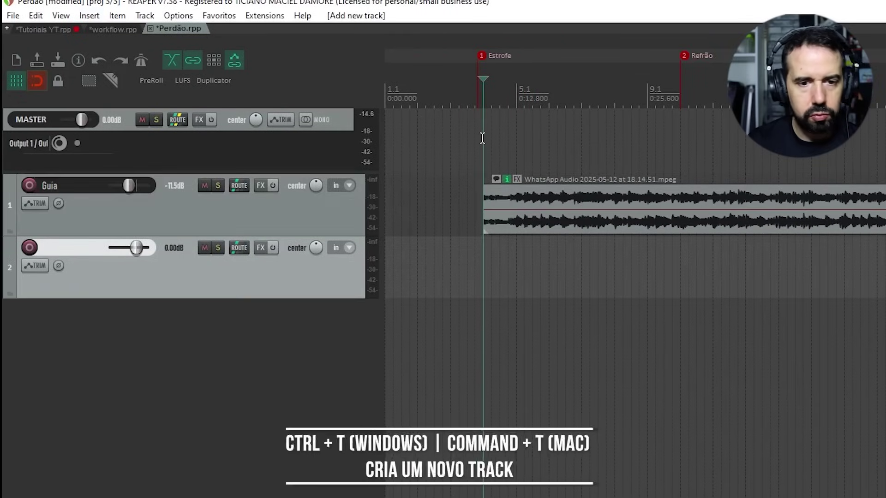
- Insert an empty item on the new track, starting where the guide audio begins
left_click(85, 19)
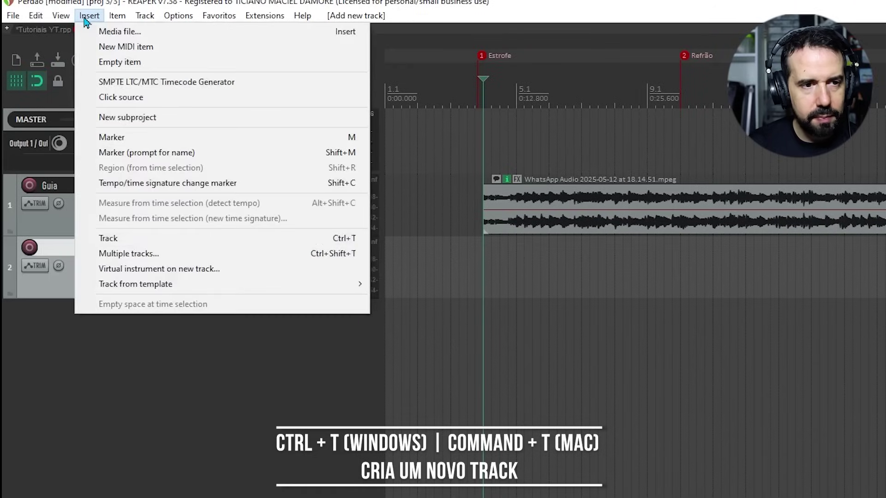
left_click(101, 63)
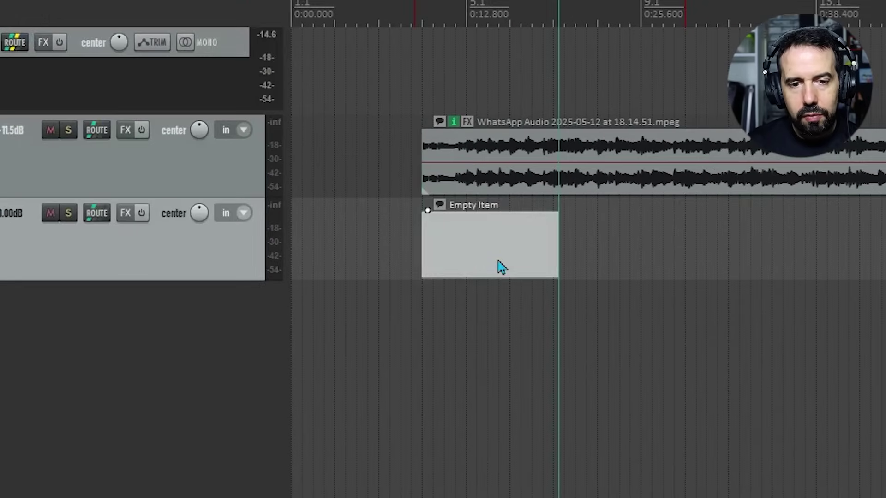
left_click(456, 244)
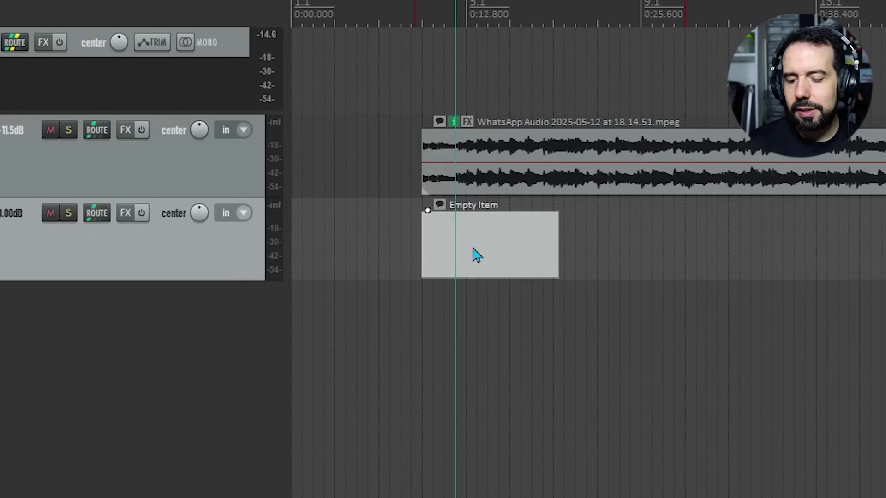
- Examine the Notes and No notes display options in the Media Item Buttons preferences, and cancel without changes
key("ctrl+p")
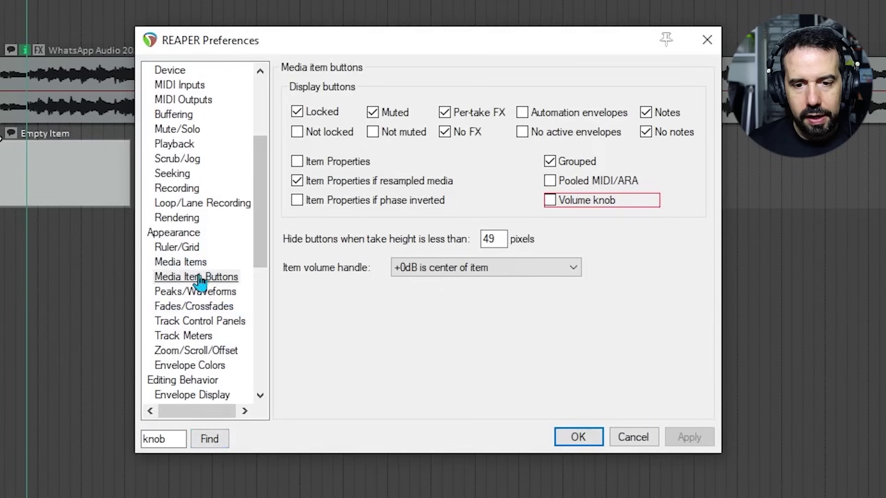
left_click(197, 278)
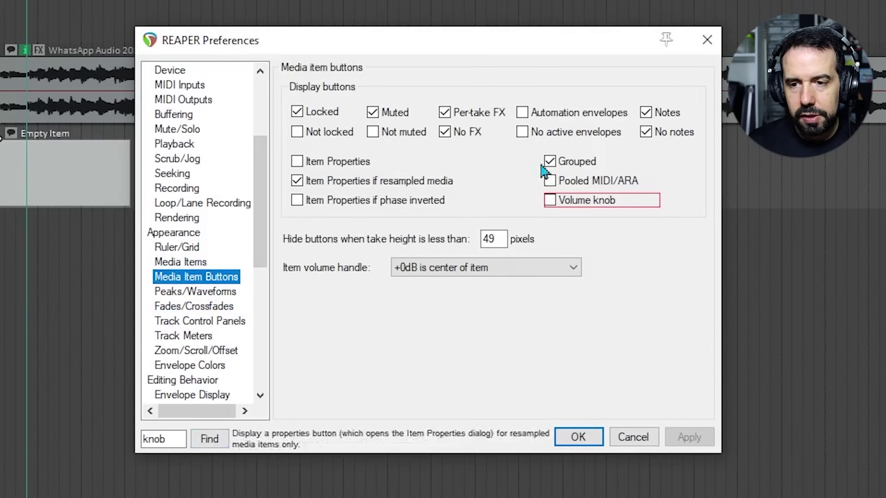
left_click(646, 132)
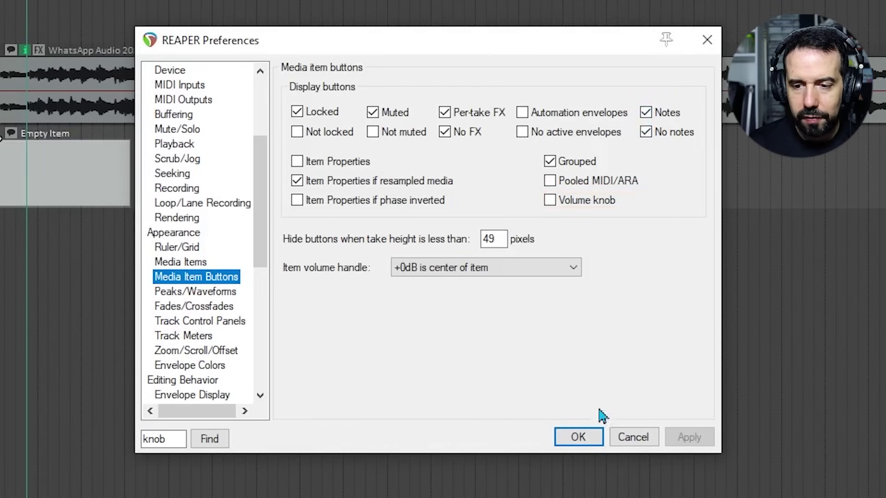
left_click(620, 438)
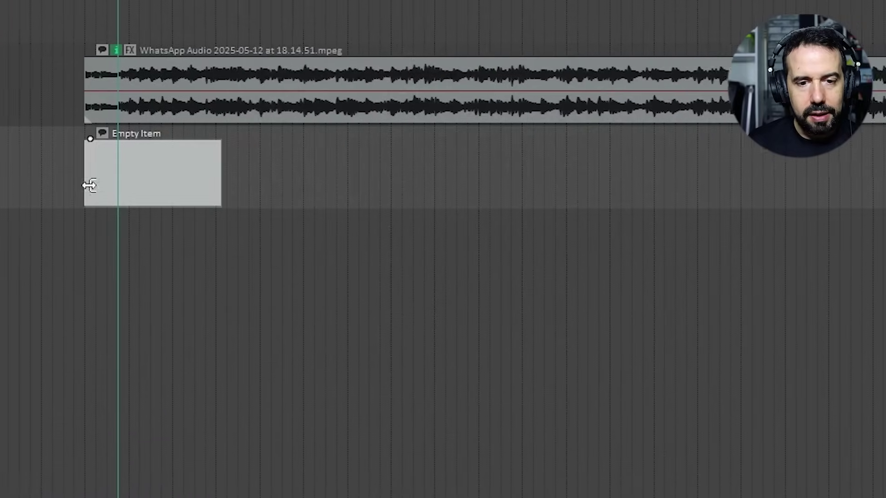
- Write the chord E in the notes of the empty item on track 2
left_click(138, 140)
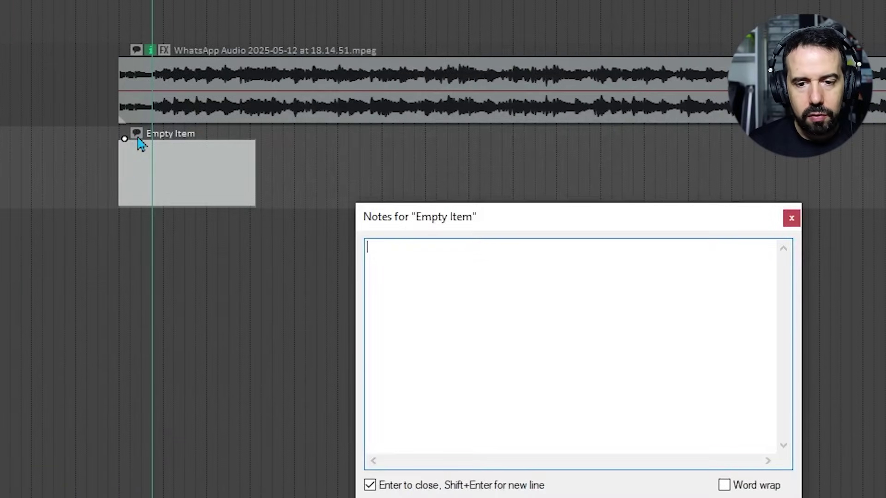
type("E")
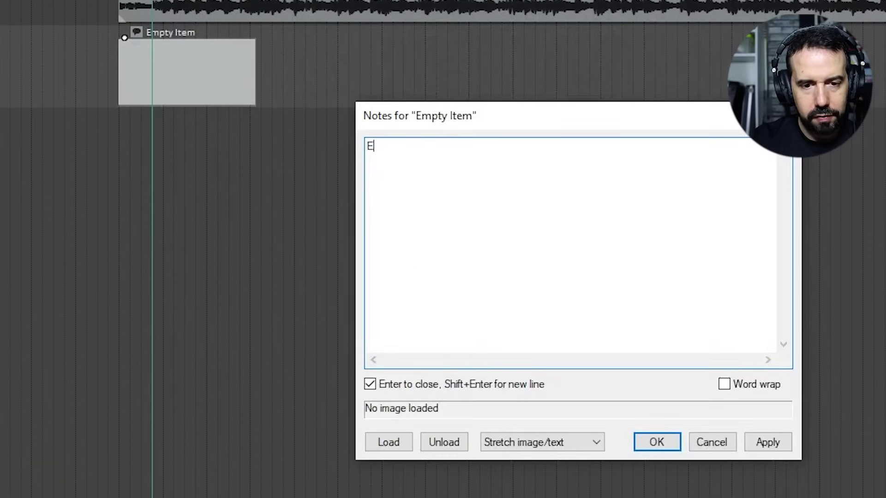
key("Return")
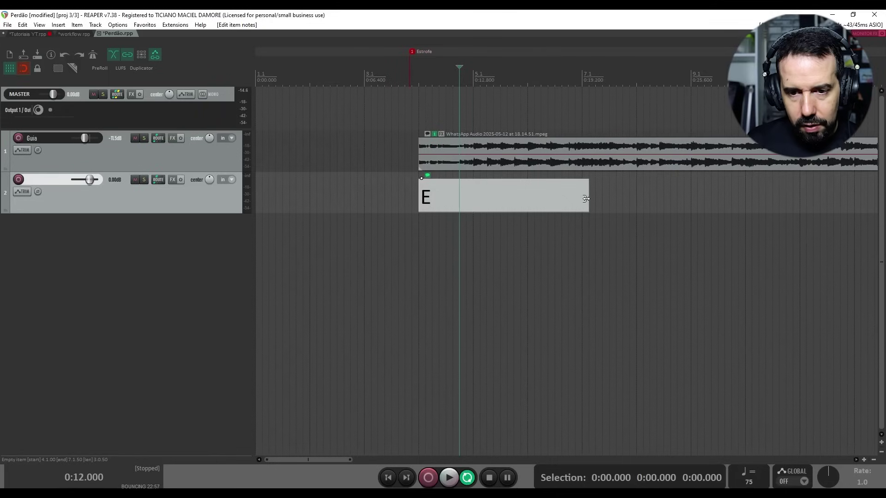
- Shorten the E item to one measure ending at 5.1, and play the guide briefly from just before it
left_click_drag(586, 199, 472, 213)
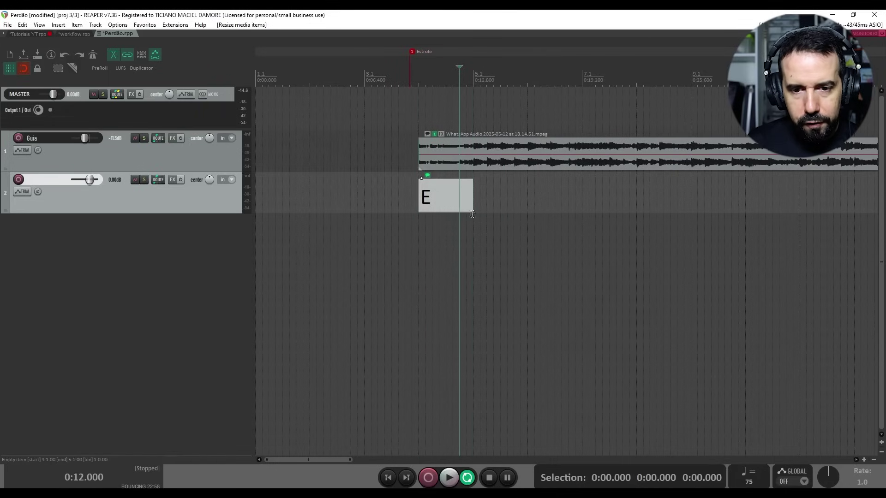
left_click(409, 149)
key("space")
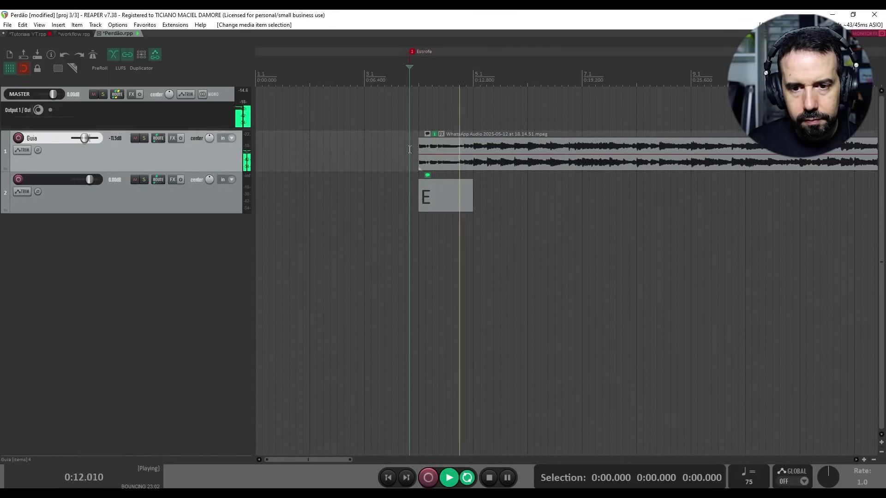
key("space")
- Duplicate the E item directly after itself and change the copy's note to A
left_click(446, 208)
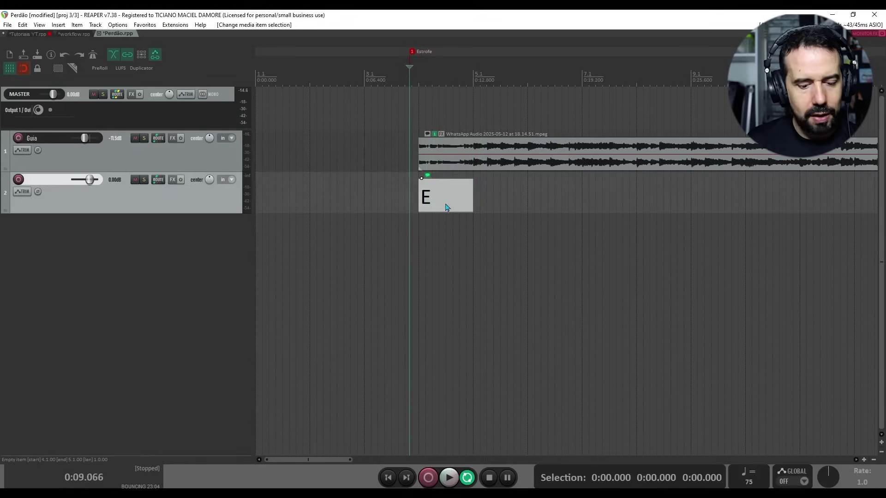
key("alt+s")
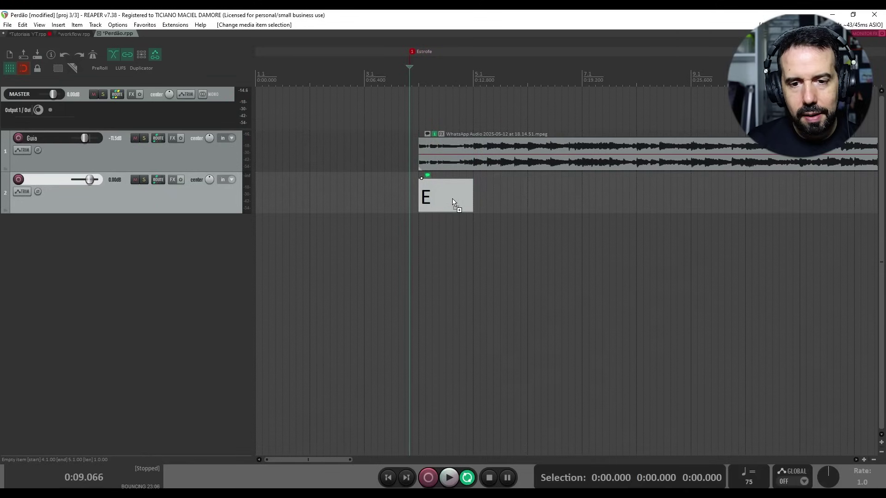
key("ctrl+d")
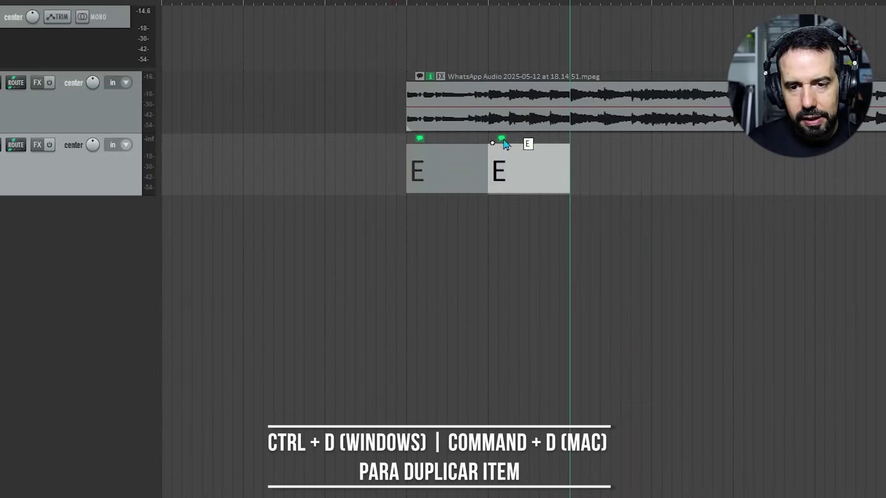
left_click(503, 139)
left_click_drag(472, 231, 390, 225)
key("Return")
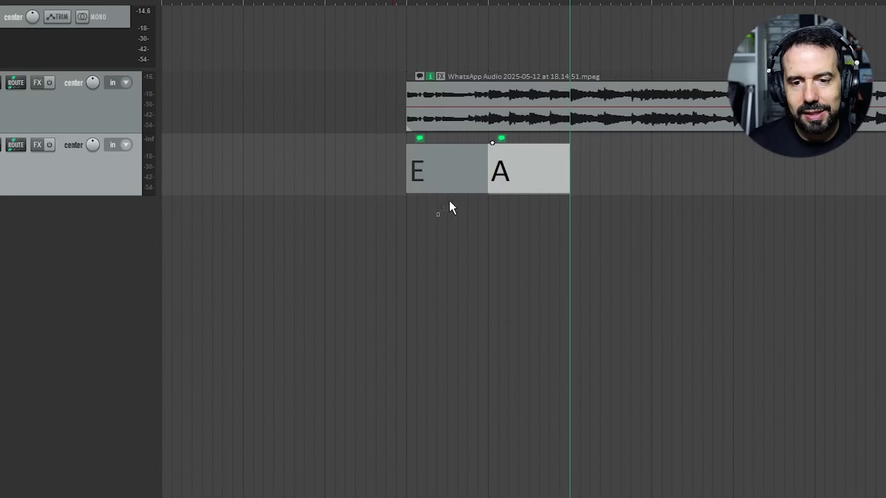
- Duplicate the E and A chord items together until the track runs E, A, E, A, E, A
left_click_drag(480, 175, 525, 151)
key("ctrl+d")
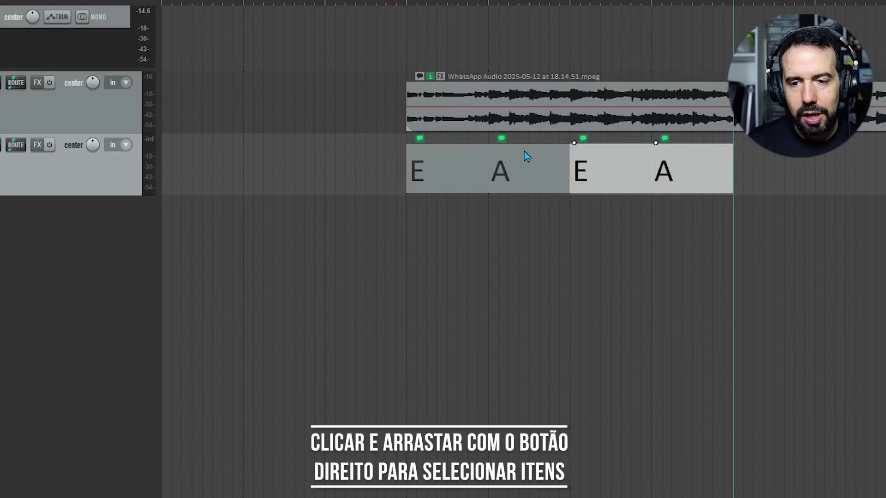
left_click(690, 246)
left_click_drag(750, 163, 776, 163)
key("Delete")
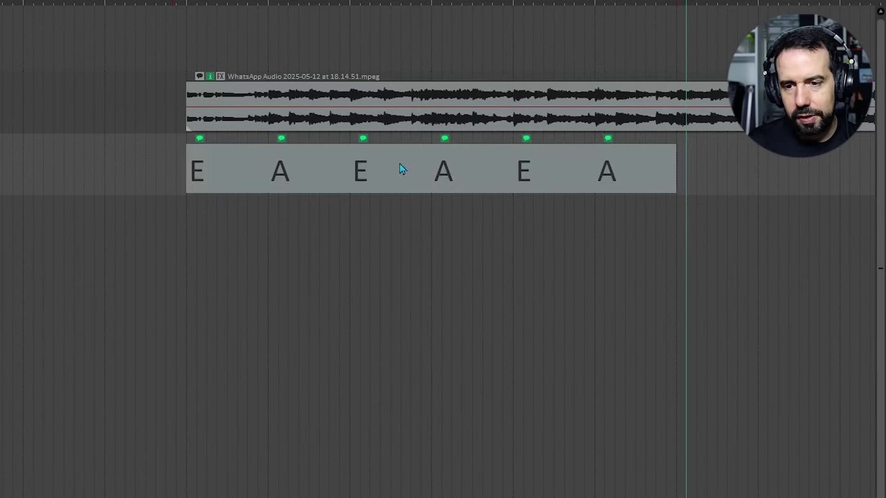
- Copy all six chord items and paste them where the second guide audio item starts on the track above
scroll(454, 171, "down", 3)
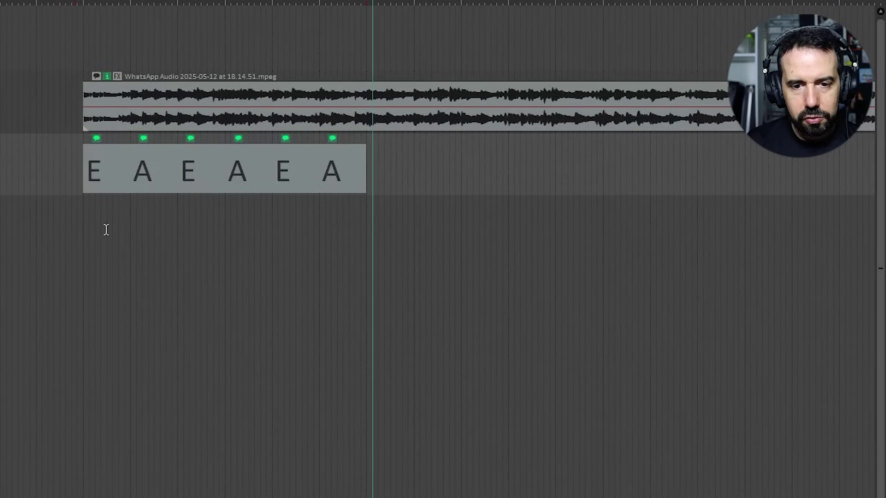
left_click_drag(101, 219, 414, 170)
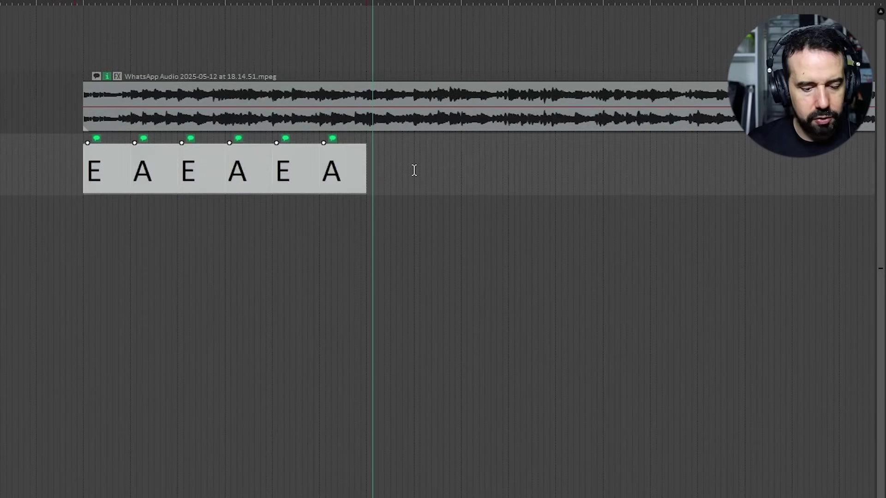
scroll(414, 169, "down", 4)
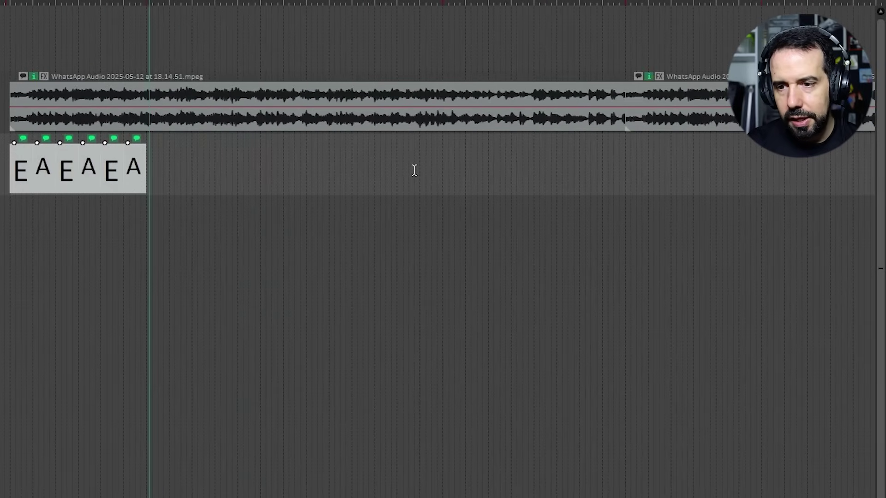
left_click(625, 162)
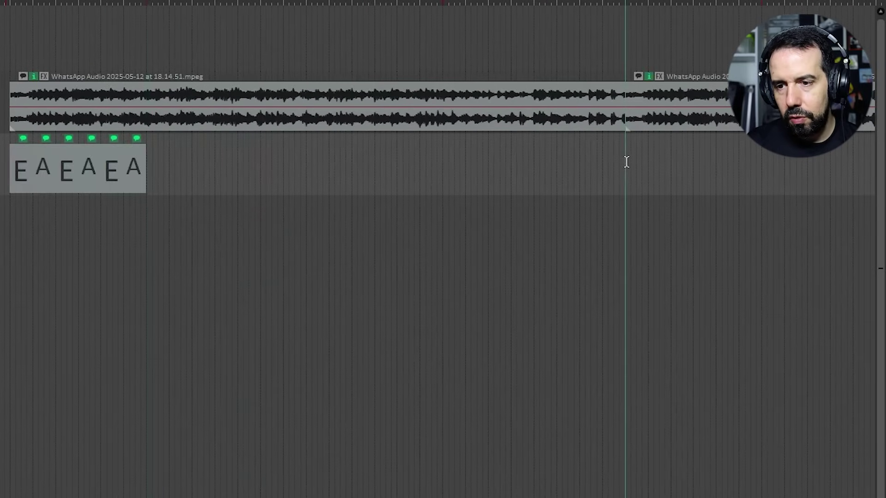
key("ctrl+v")
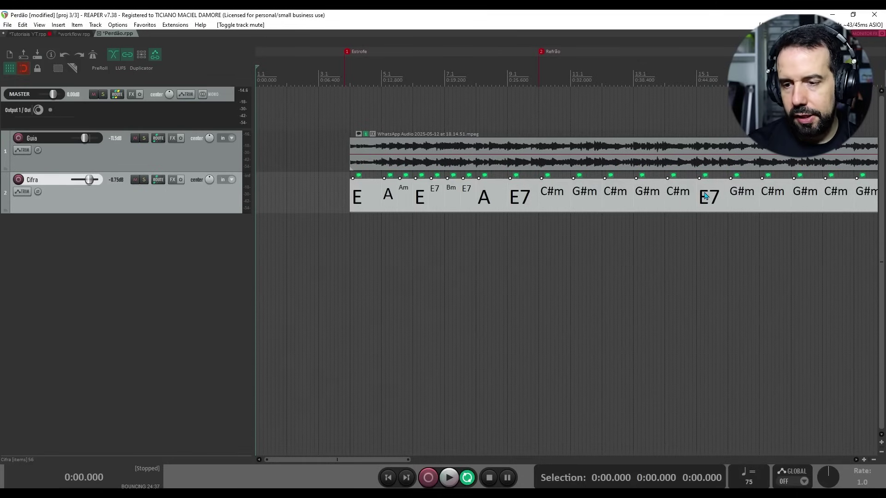
scroll(684, 193, "down", 5)
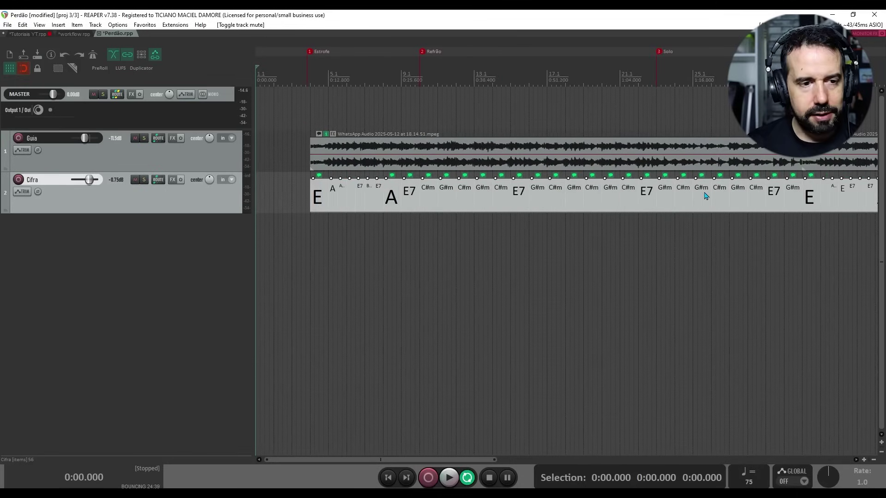
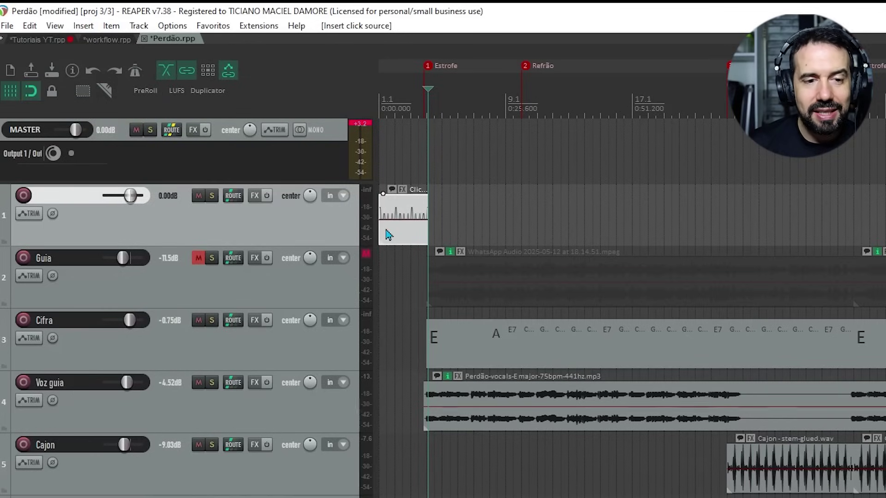
- Play the project from its start through the click source count-in into the first verse
scroll(349, 222, "up", 7)
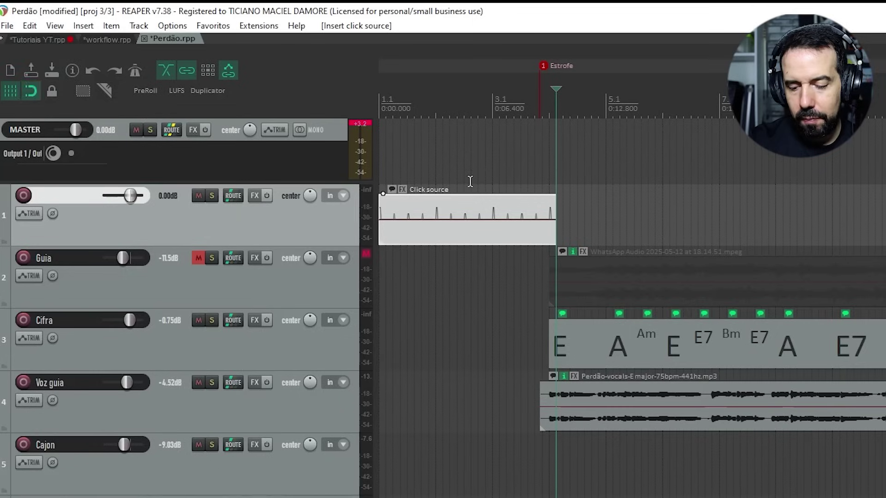
key("Home")
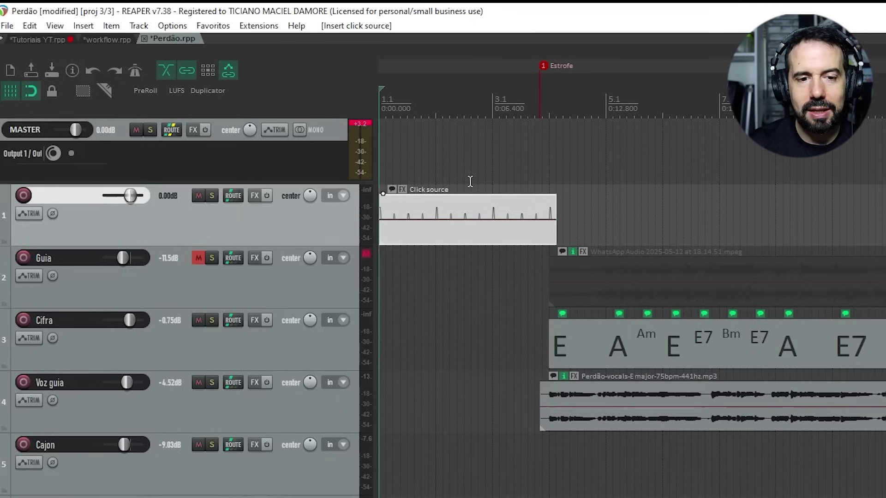
key("space")
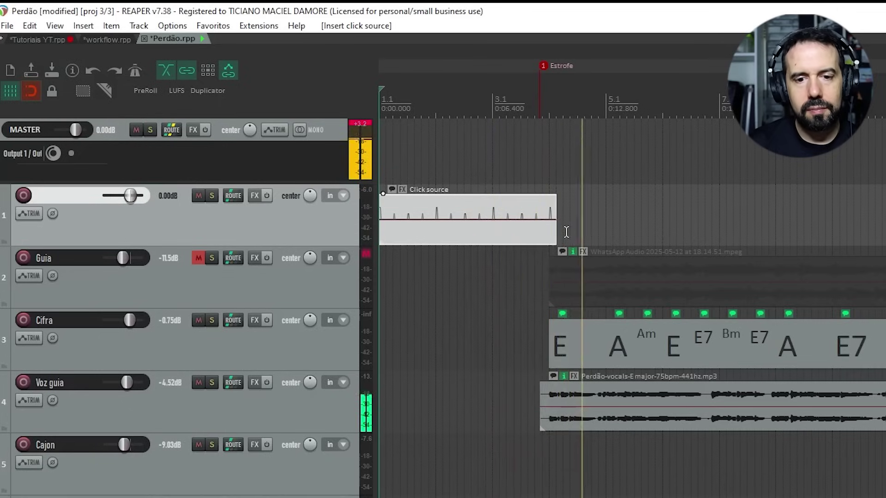
key("space")
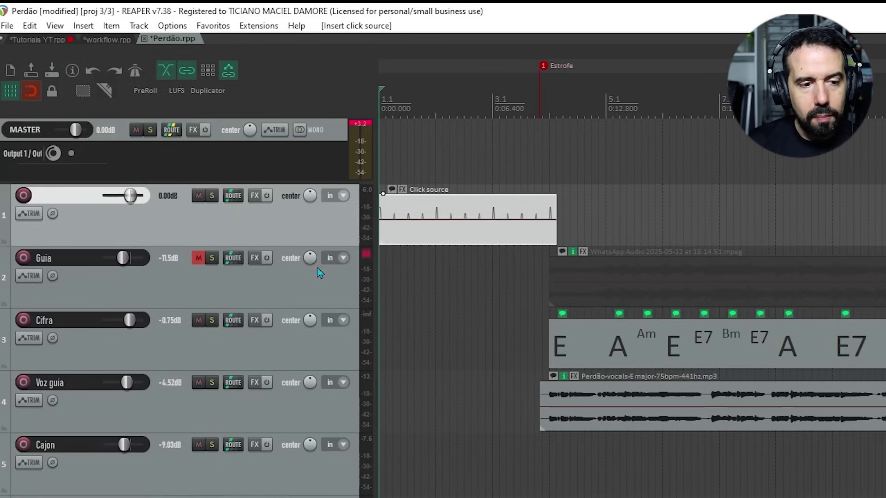
- Mute the Voz guia track and play a short stretch of the song from about 0:15.6
left_click(197, 383)
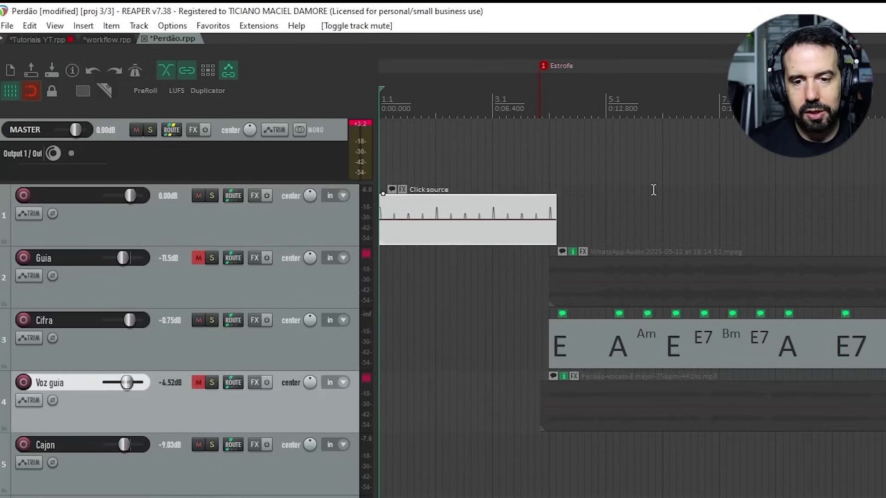
left_click(654, 190)
key("space")
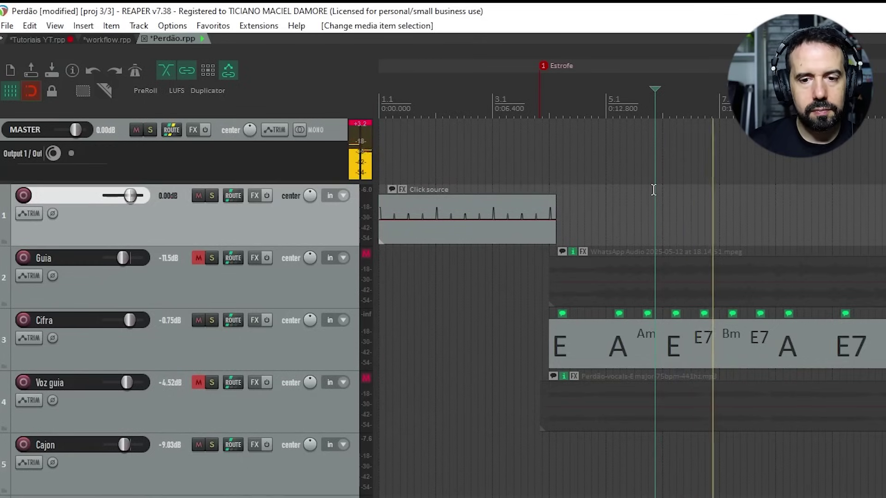
key("space")
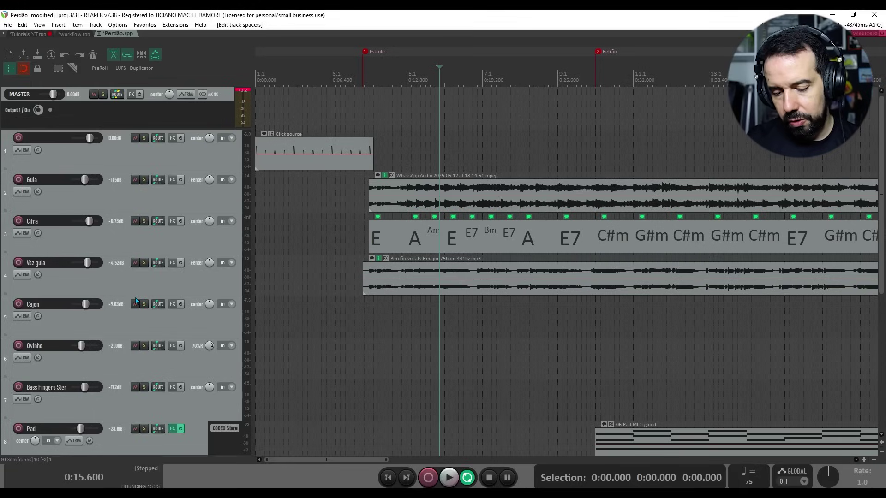
- Check which shortcut is assigned to the action "Track: Set to one random color" in the action list, and close it
key("shift+slash")
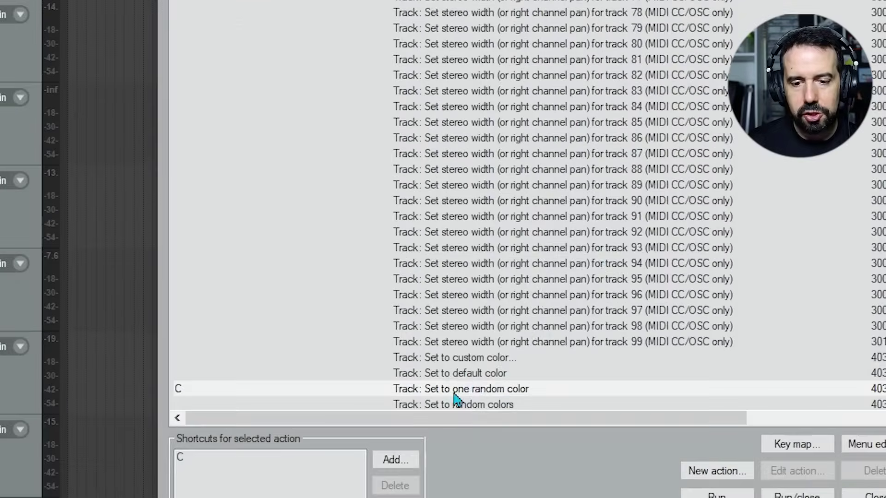
left_click(457, 392)
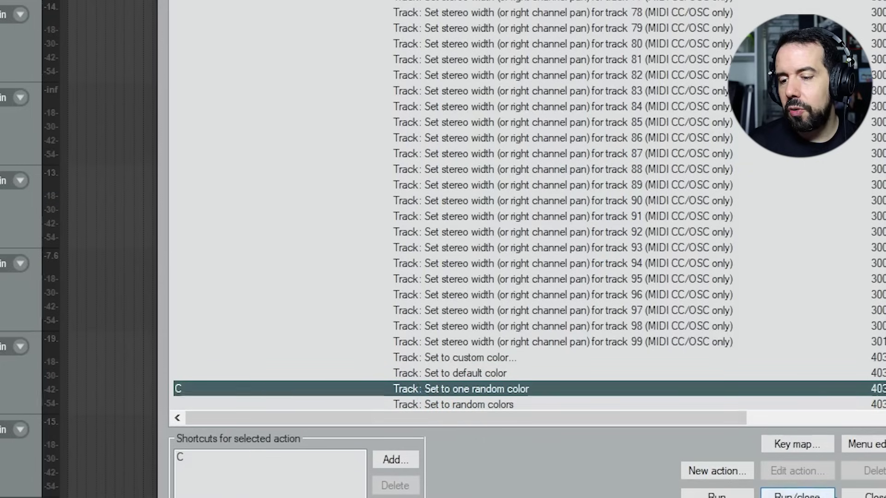
left_click(853, 496)
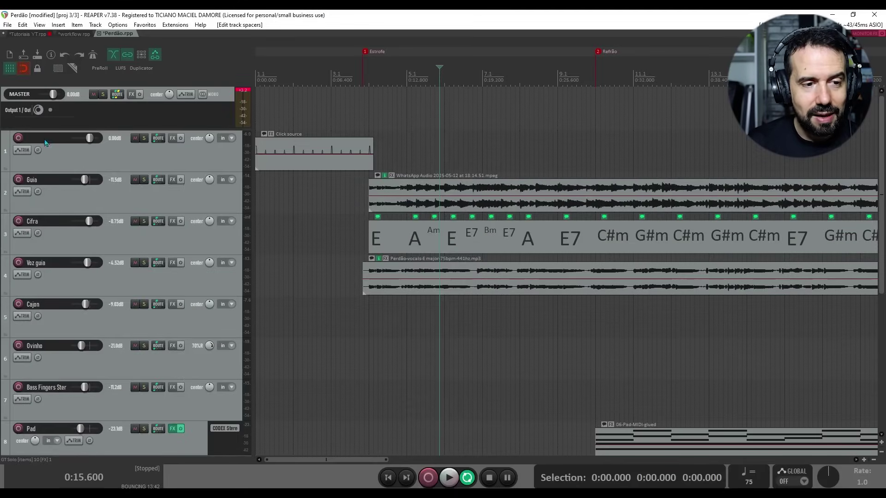
- Name the unnamed first track Click
double_click(43, 138)
type("Click")
key("Return")
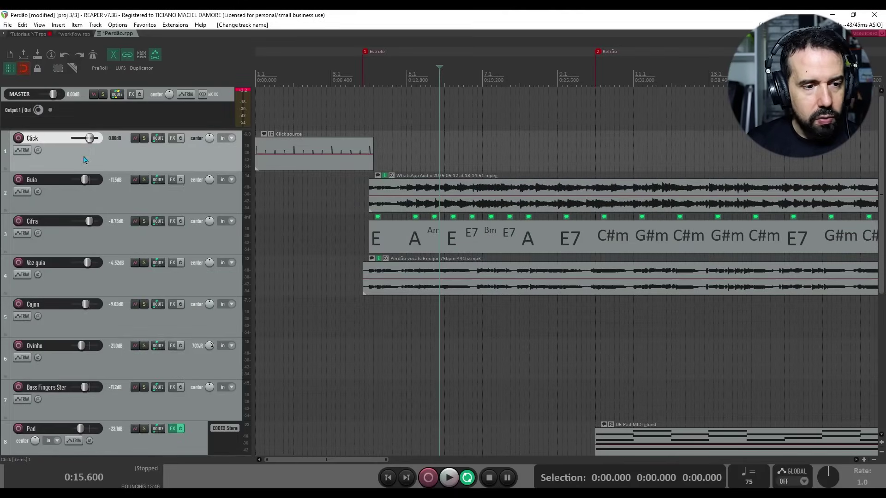
- Give the tracks Click through Voz guia one shared random color, and Cajon and Ovinho another
left_click(123, 291, "shift")
key("c")
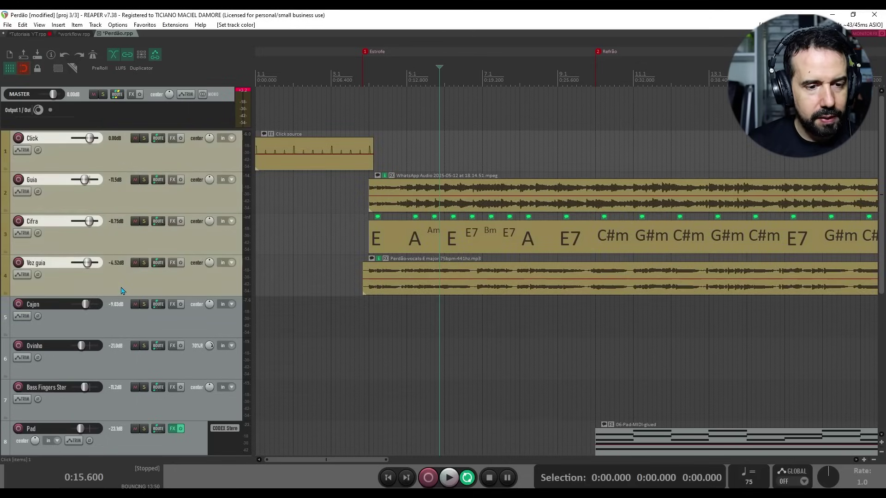
scroll(122, 291, "down", 3)
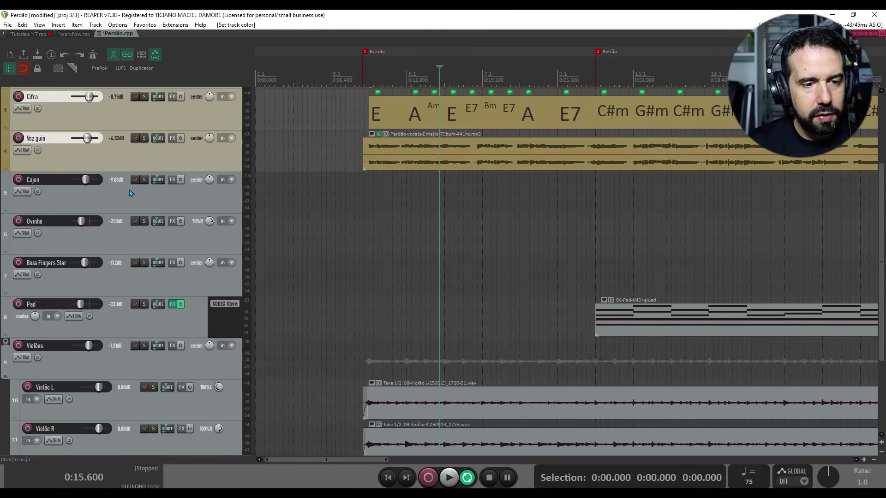
left_click(130, 192)
left_click(139, 245, "shift")
key("c")
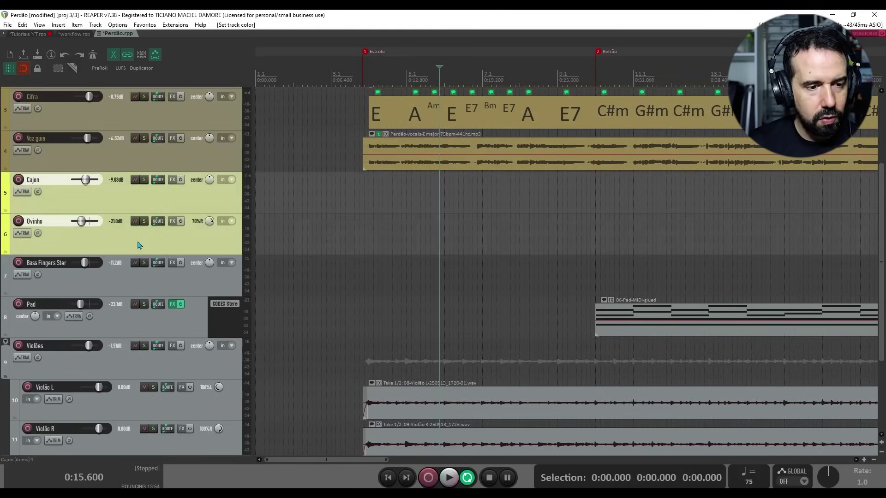
- Set the bass track and the Pad track each to its own random color
left_click(137, 283)
key("c")
scroll(136, 285, "down", 1)
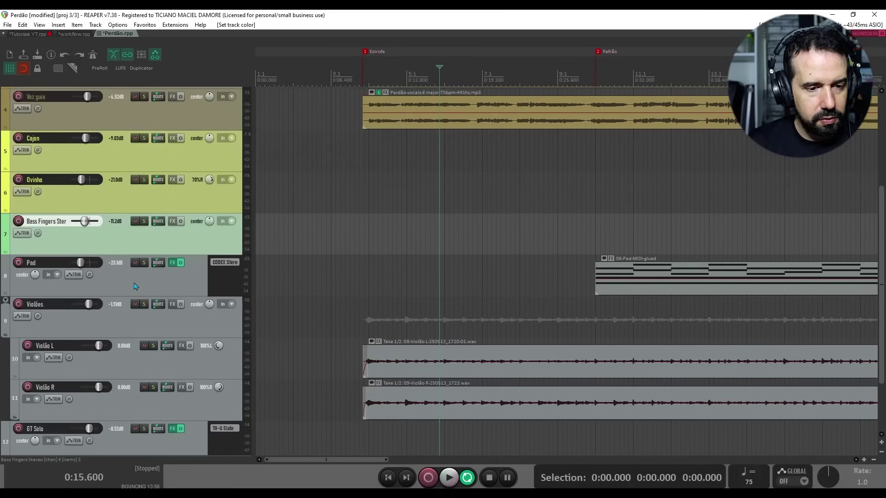
left_click(135, 287)
key("c")
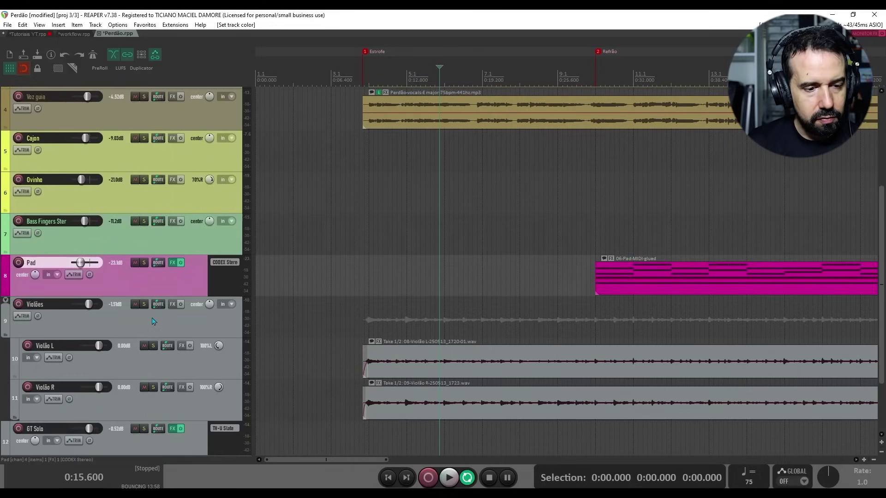
- Set the Violões folder and its Violão L and Violão R tracks to one shared random color
left_click(154, 322)
left_click(147, 418, "shift")
key("c")
scroll(145, 417, "down", 1)
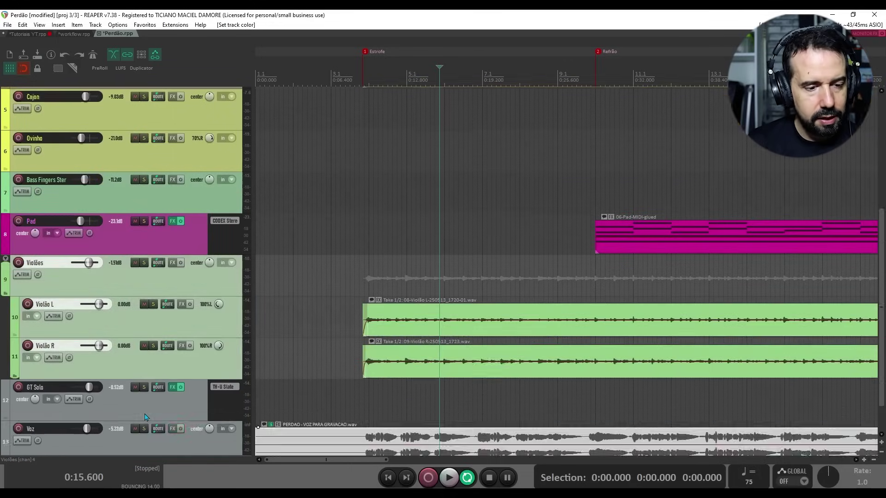
- Set GT Solo and Voz each to a random color, re-rolling the Voz color until it is a distinct green
scroll(144, 417, "down", 1)
left_click(145, 372)
key("c")
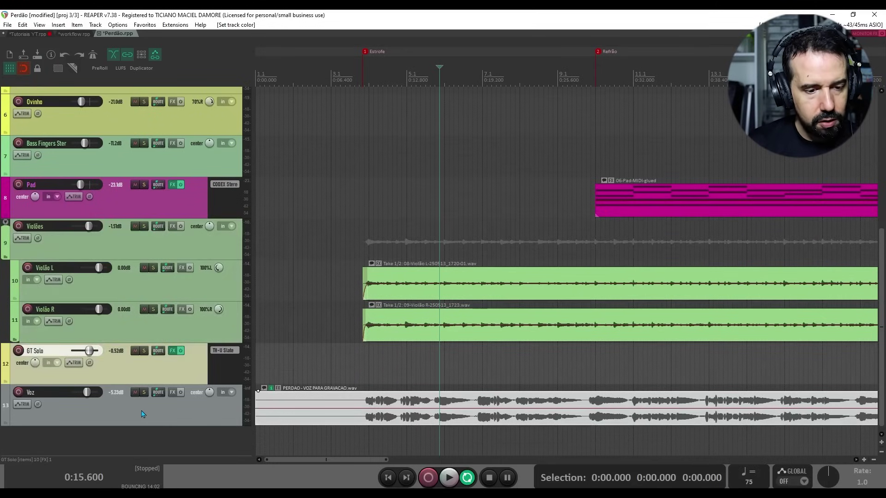
left_click(146, 409)
key("c")
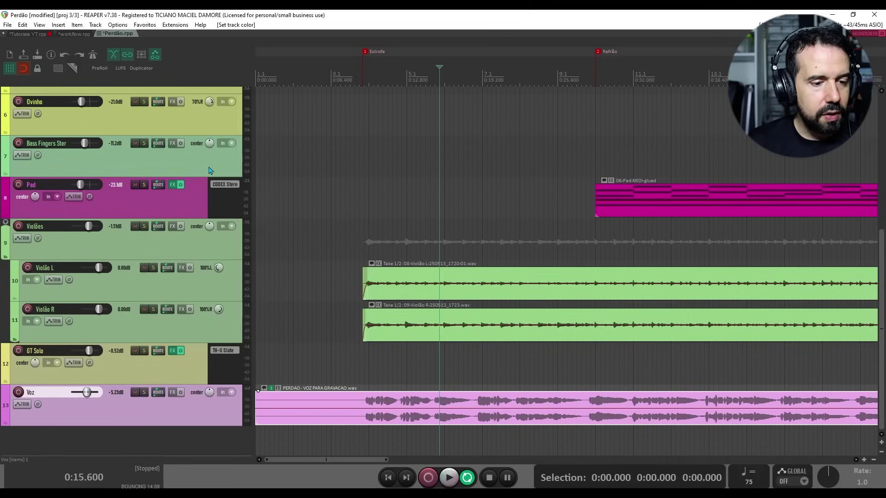
key("c")
key("c")
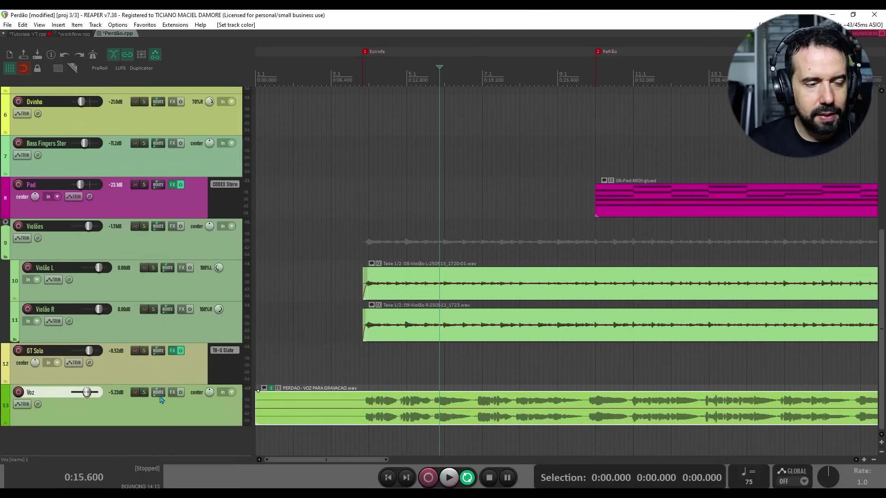
- Insert a visual spacer after the Voz guia track to separate the guide tracks from the percussion
scroll(161, 366, "up", 6)
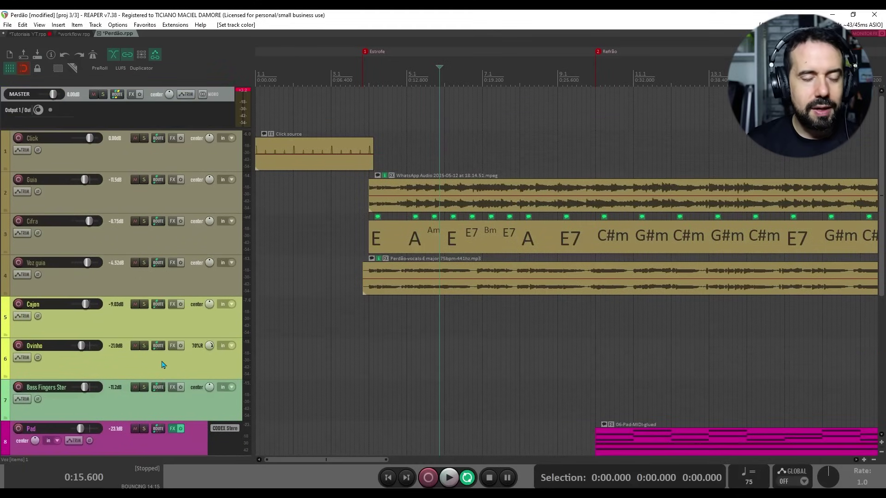
left_click(145, 289)
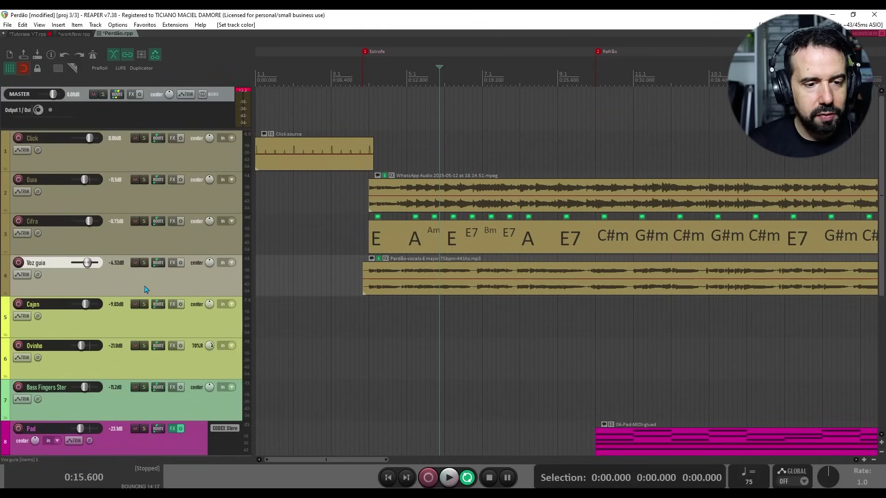
right_click(145, 289)
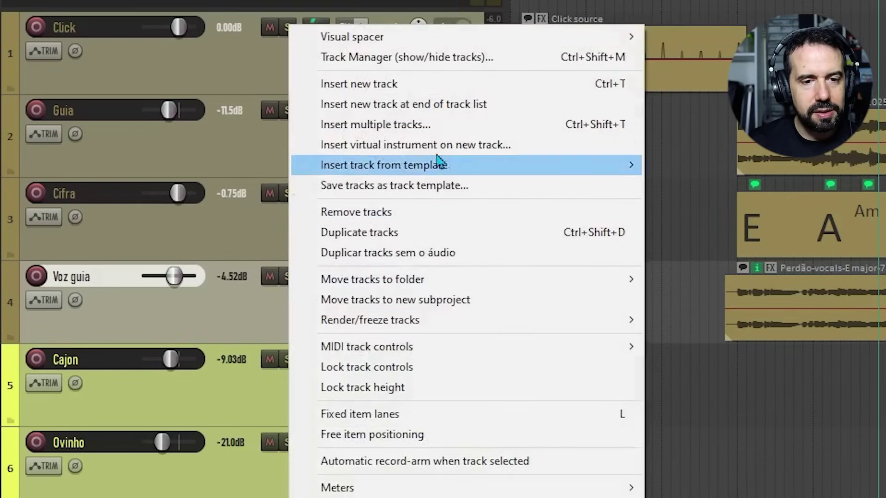
mouse_move(542, 42)
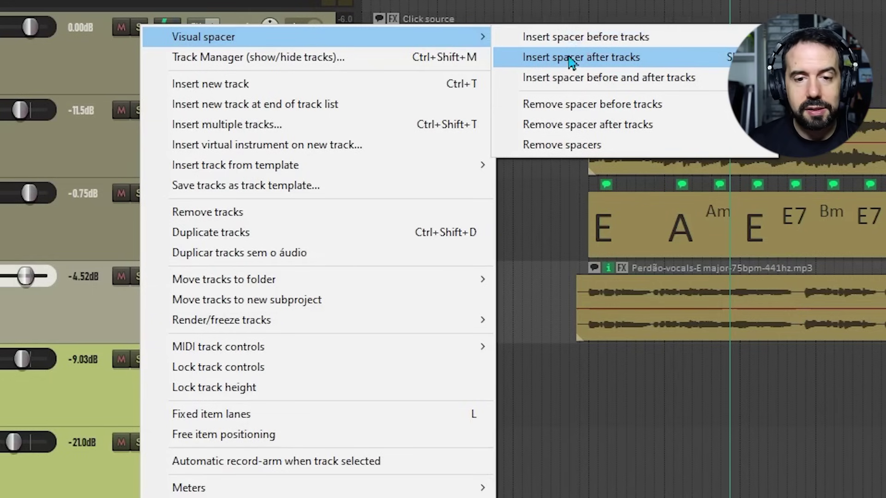
left_click(607, 60)
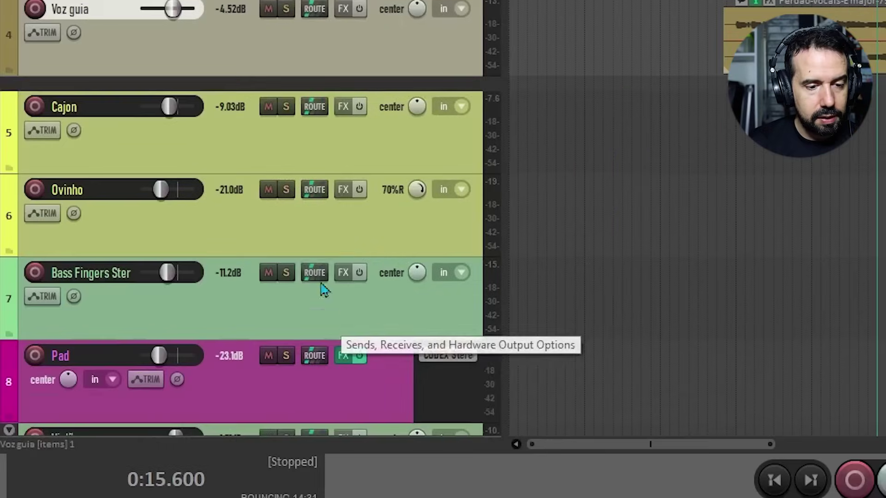
- Insert visual spacers after the Ovinho, Bass Fingers, Pad, Violão R and GT Solo tracks
left_click(328, 227)
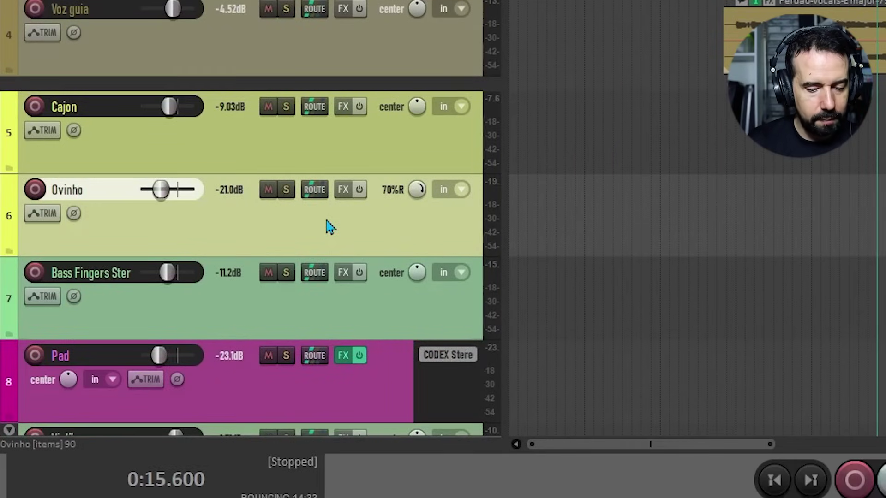
key("period")
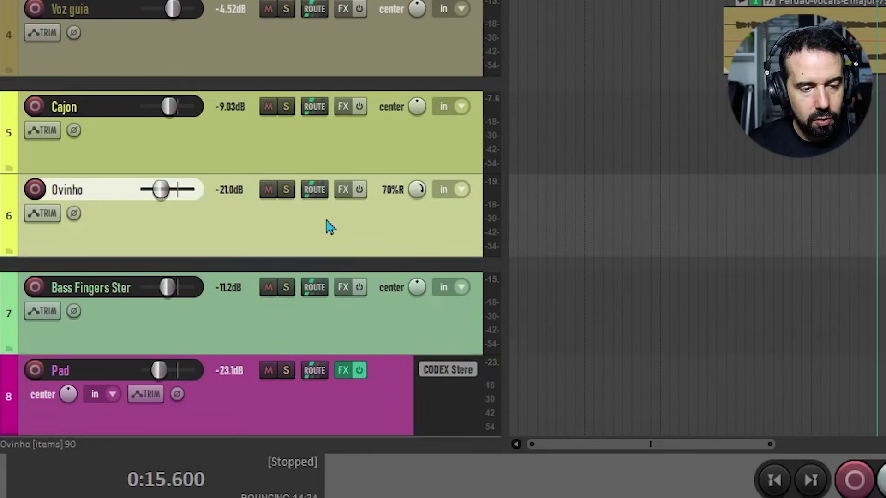
left_click(318, 336)
scroll(317, 336, "down", 5)
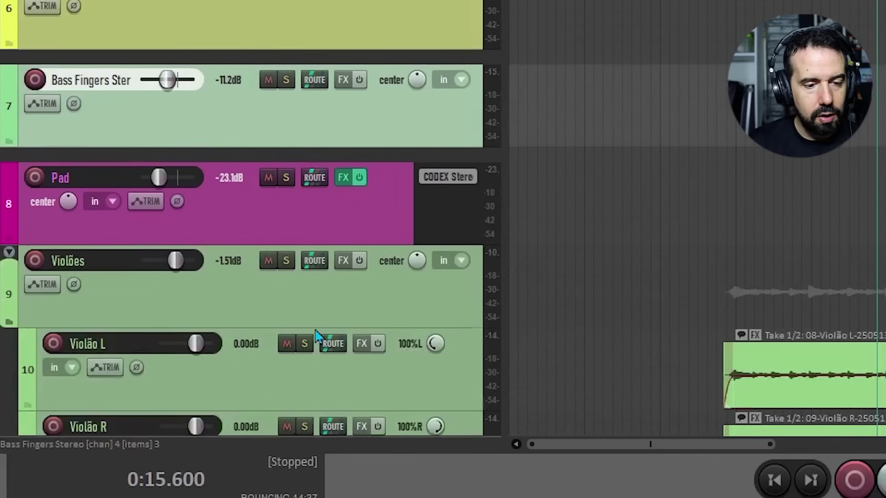
left_click(331, 230)
key("period")
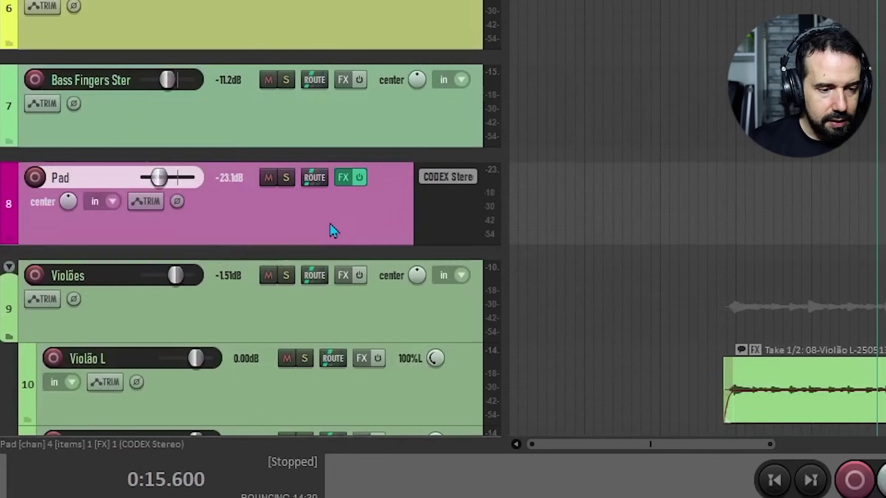
scroll(333, 230, "down", 7)
left_click(360, 278)
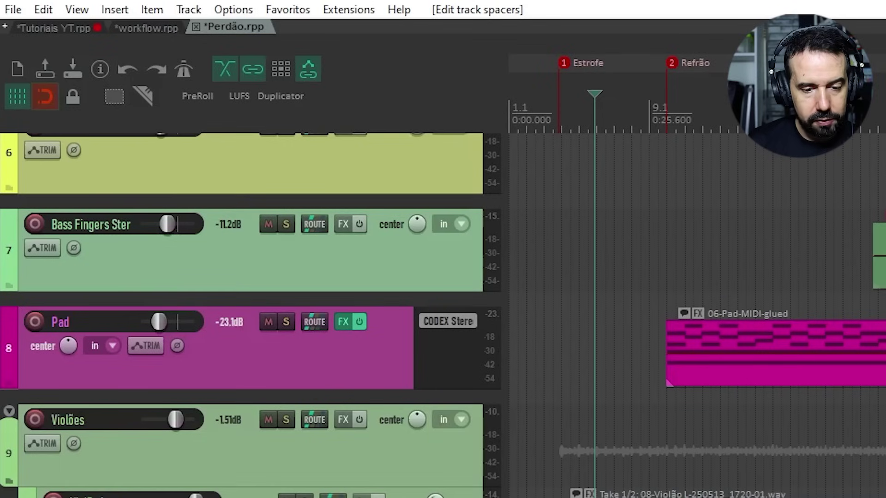
- Turn off snapping, place the edit cursor at the song's start by the Estrofe marker, and check the spot with brief playback
left_click(46, 97)
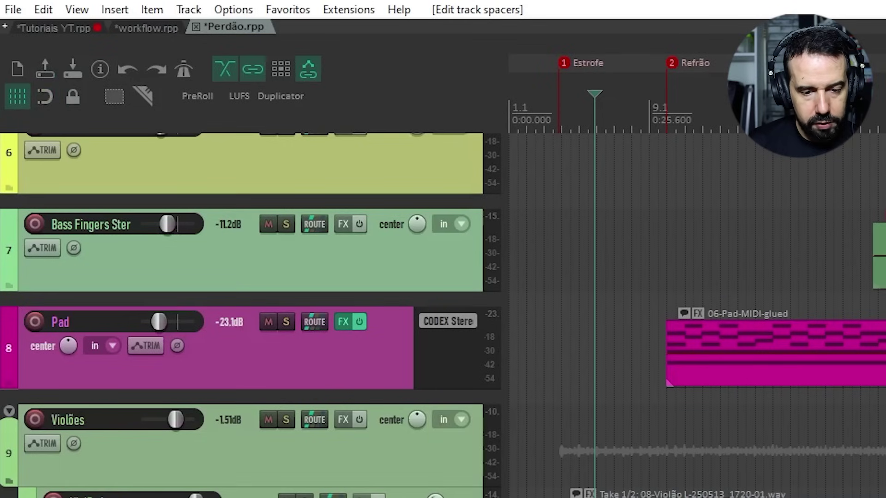
left_click(559, 259)
key("space")
key("space")
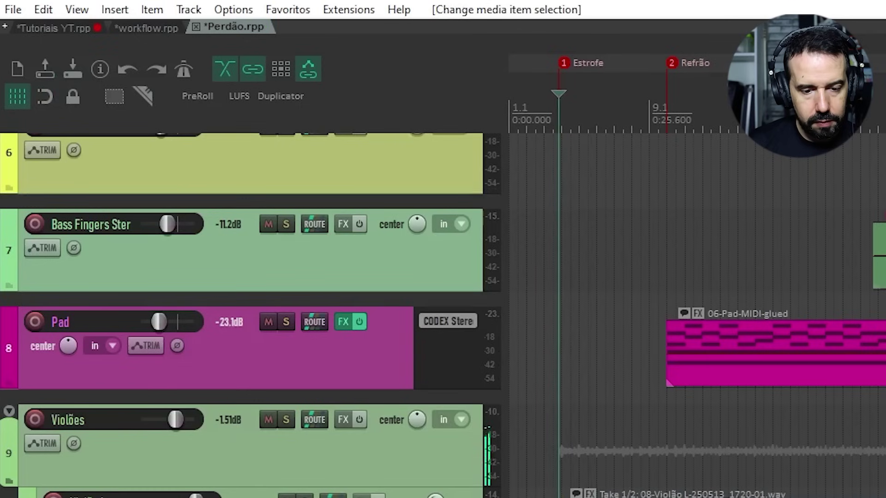
key("space")
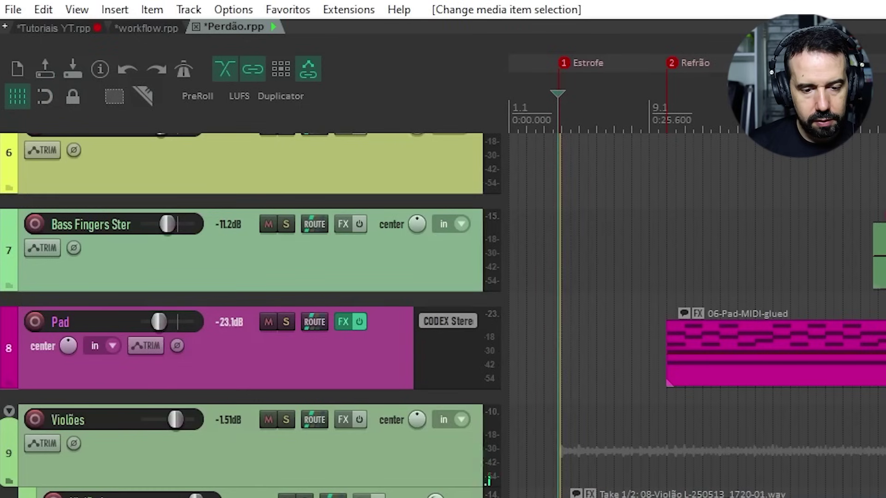
- Make a time selection over the whole song from 0:08.901 to 2:55.850 and create a region from it
mouse_move(560, 126)
left_mouse_down()
mouse_move(884, 125)
mouse_move(883, 373)
mouse_move(739, 373)
left_mouse_up()
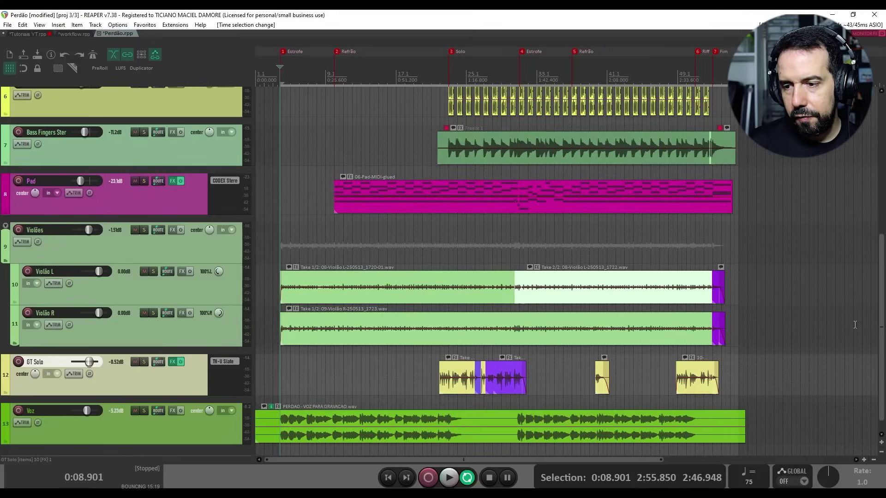
left_click_drag(882, 300, 882, 157)
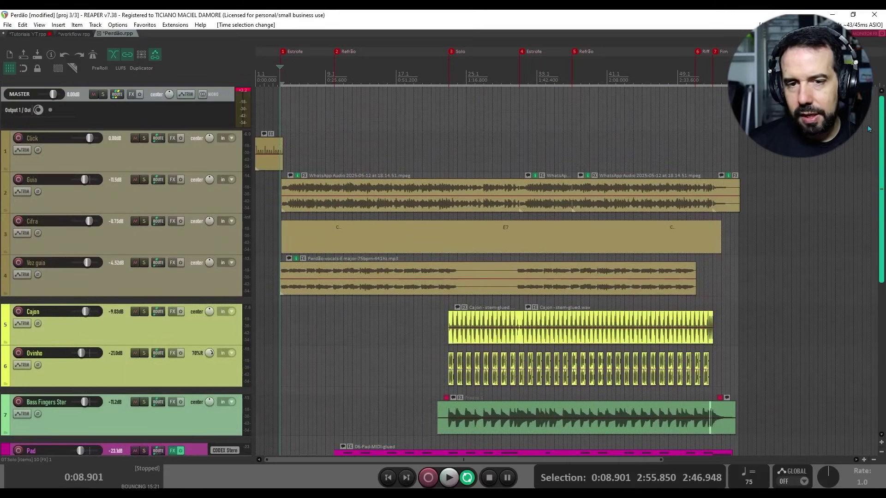
key("shift+r")
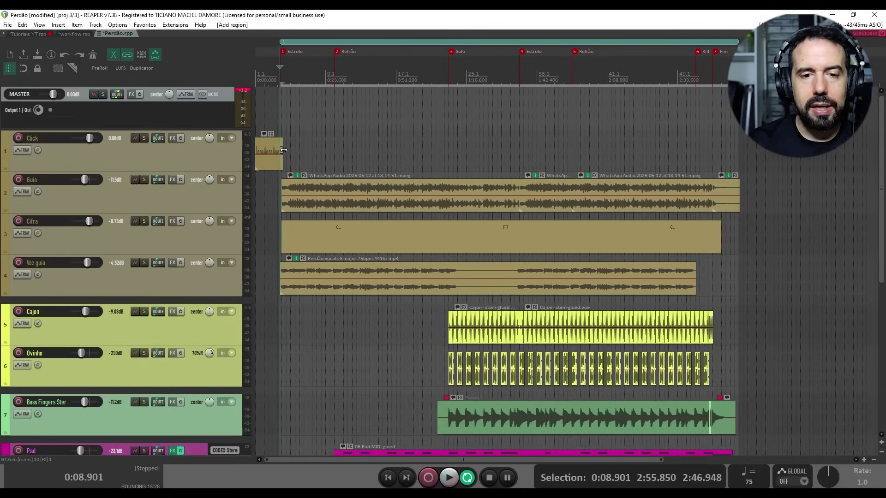
- Set the project's 0:00 to the current edit cursor, making the project start time -0:08.901, and apply the project settings
scroll(283, 150, "up", 8)
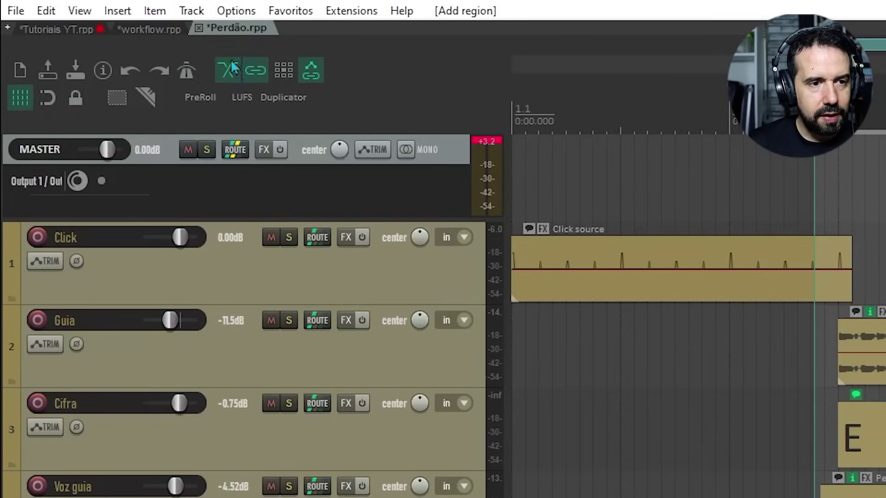
left_click(102, 70)
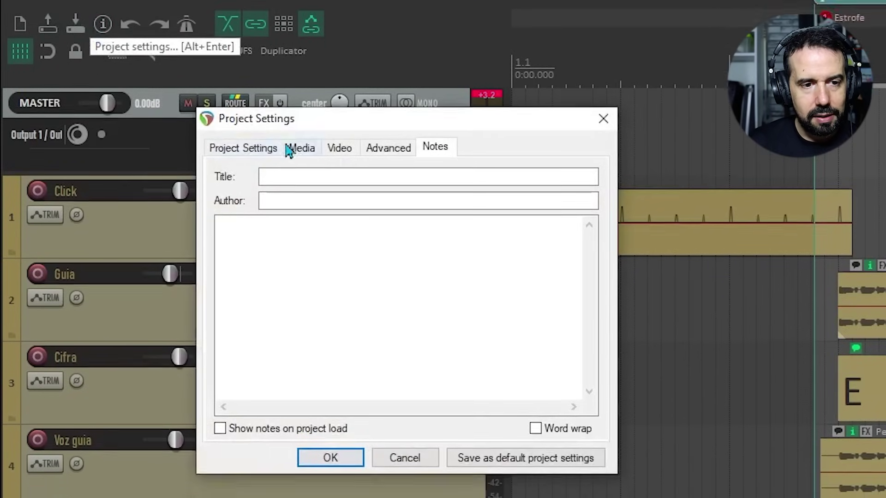
left_click(259, 151)
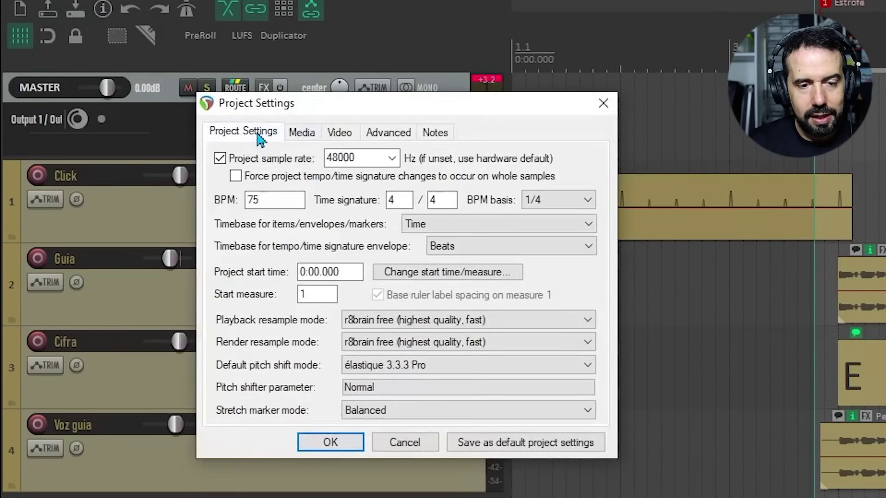
left_click(463, 277)
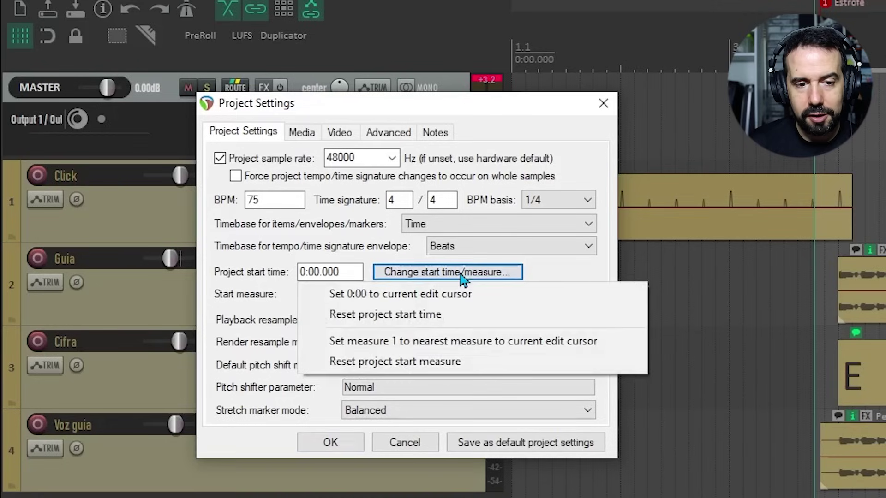
left_click(371, 295)
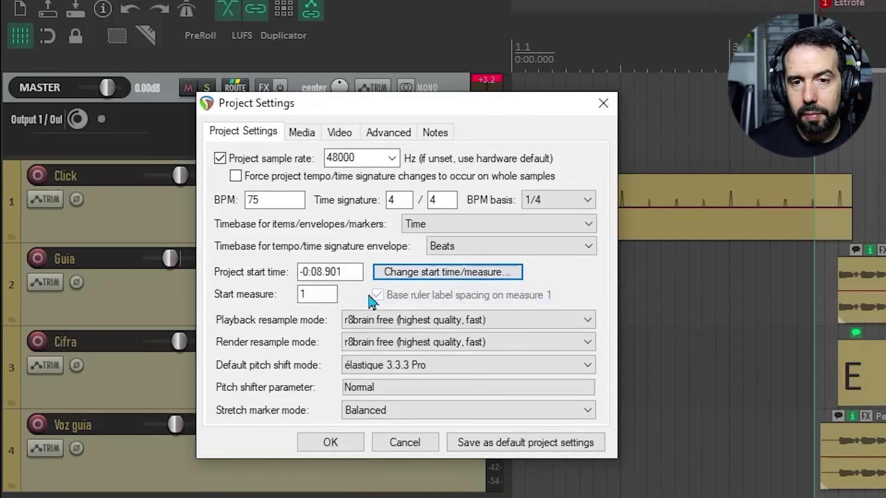
left_click(331, 442)
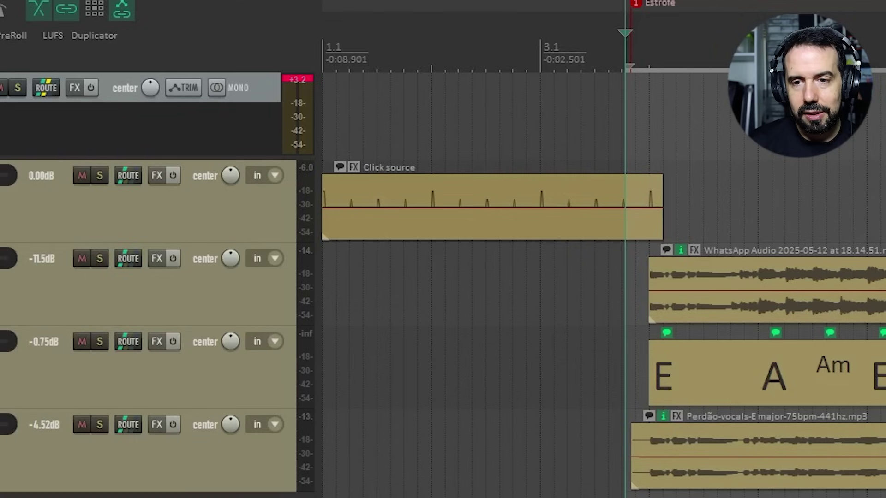
left_click(661, 127)
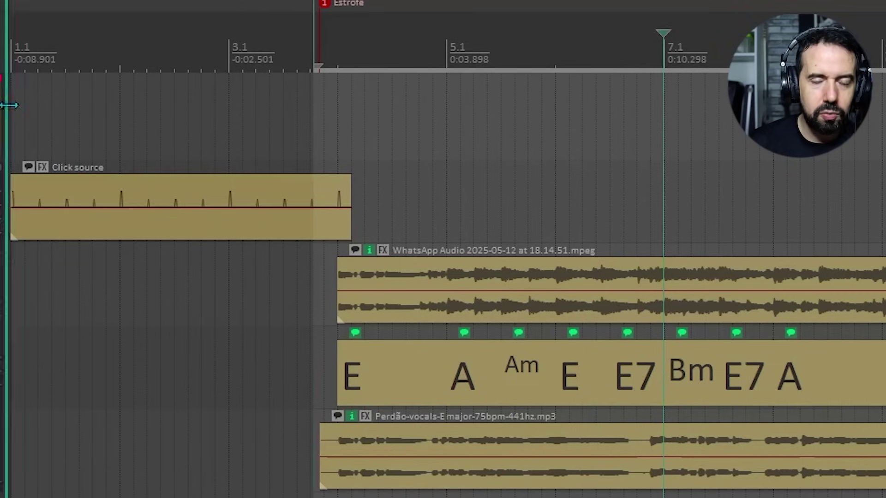
scroll(534, 203, "down", 5)
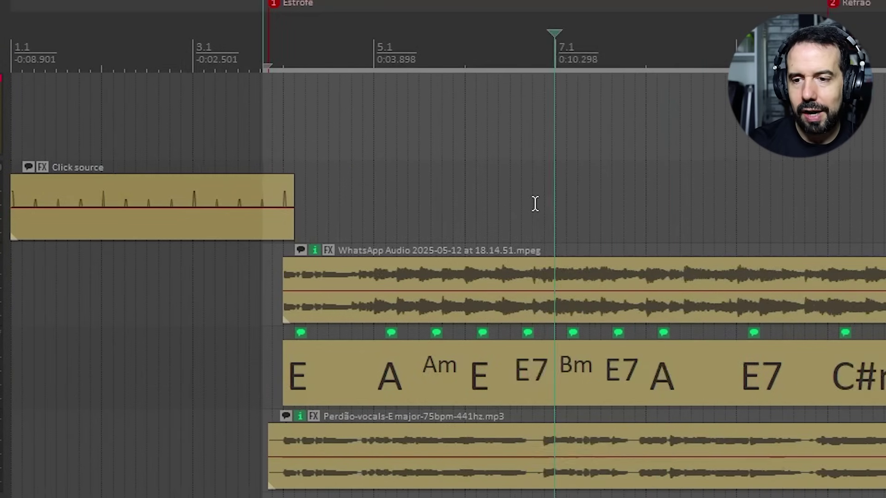
scroll(535, 204, "down", 3)
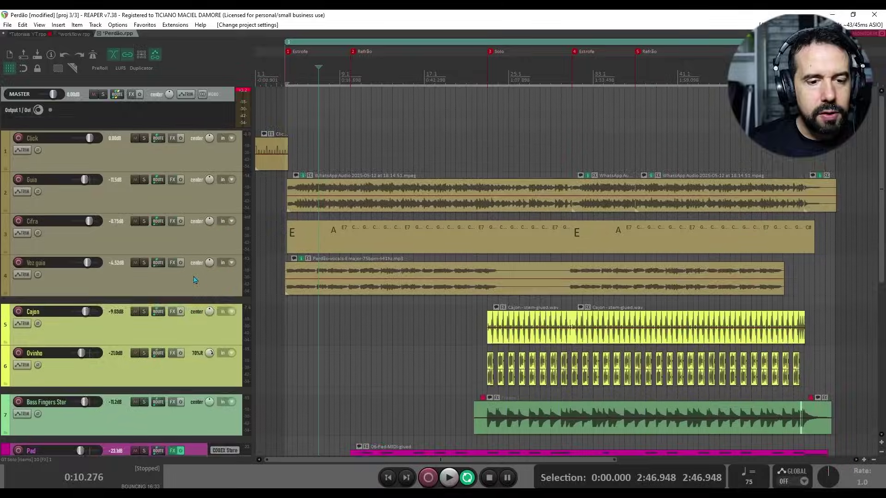
- Insert the "Reverbs e delays" track template after the Voz track
scroll(193, 280, "down", 10)
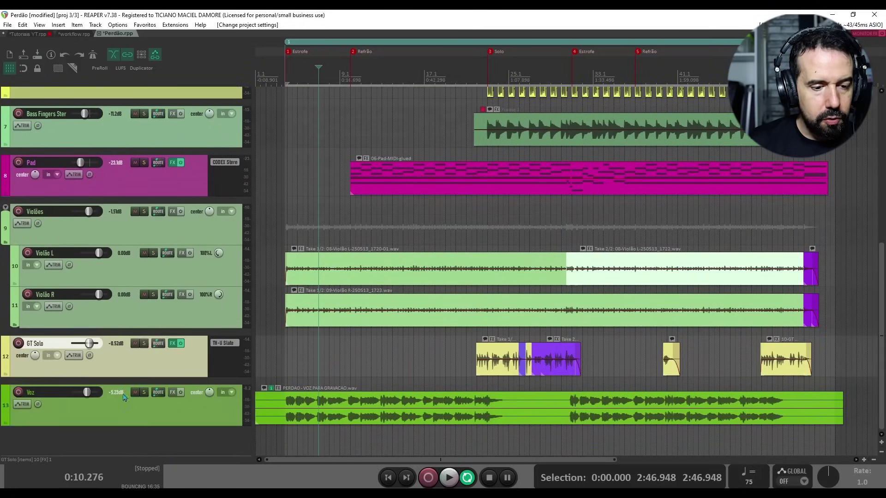
left_click(97, 436)
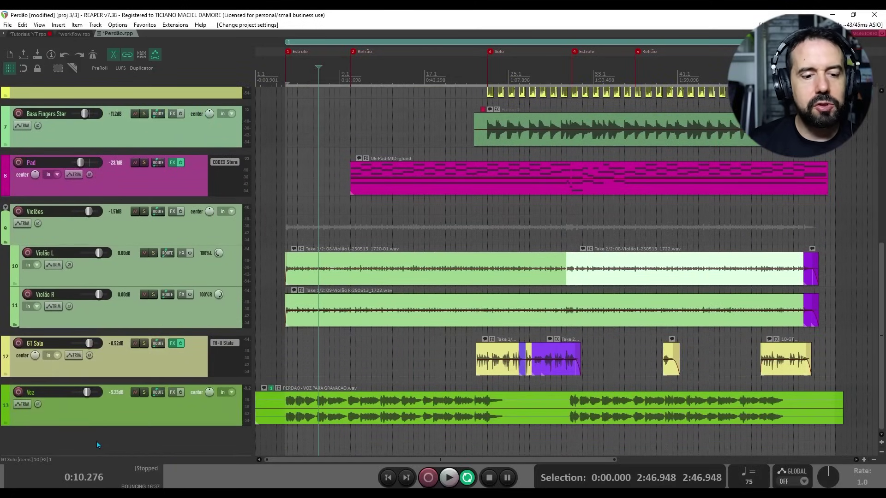
left_click(96, 423)
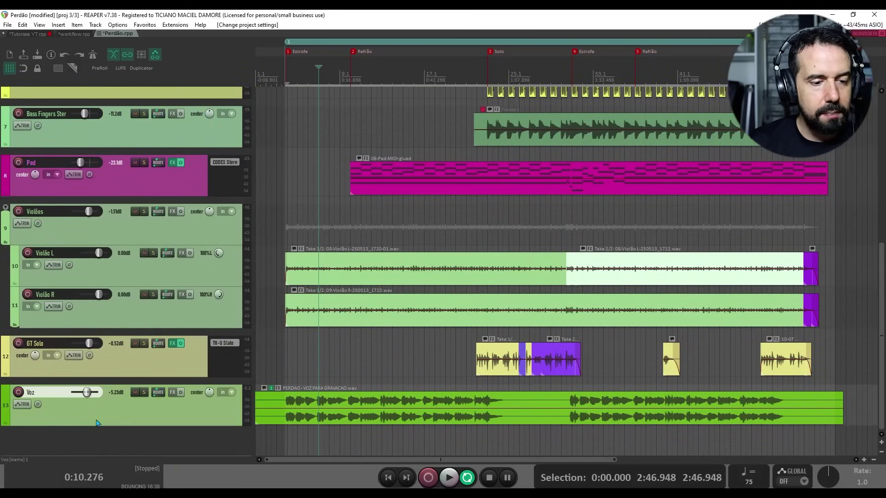
left_click(98, 26)
mouse_move(227, 91)
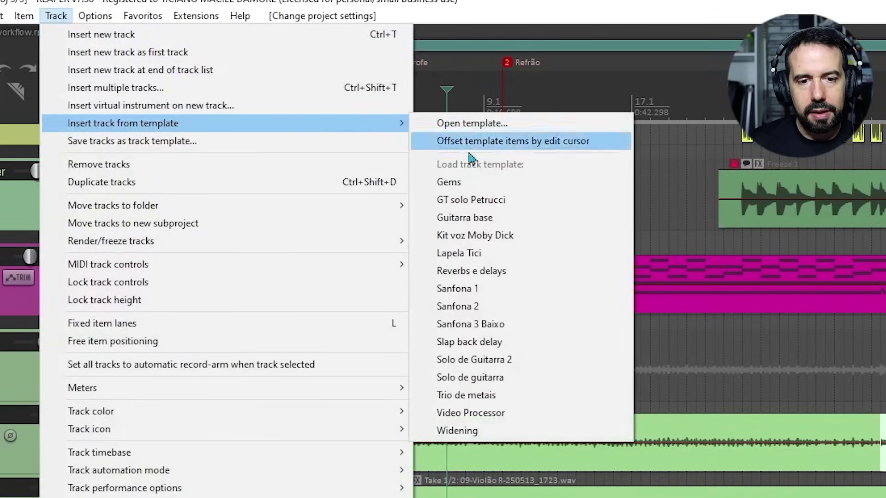
left_click(471, 271)
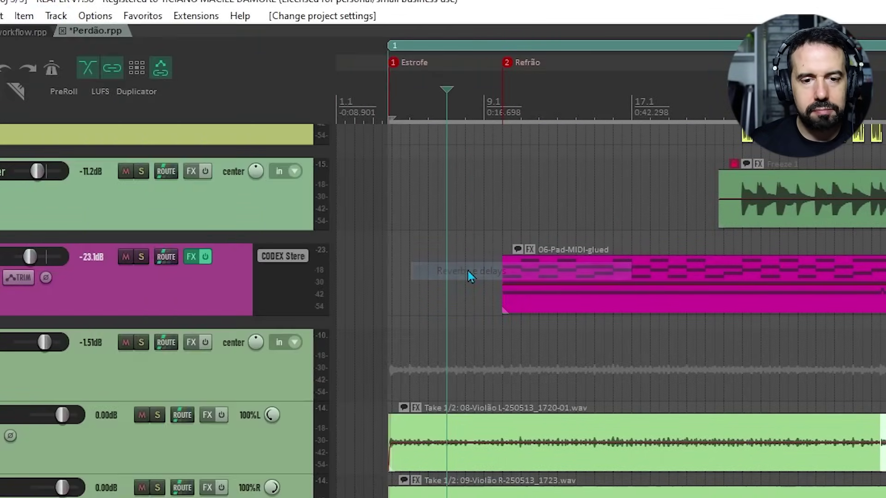
scroll(221, 230, "down", 4)
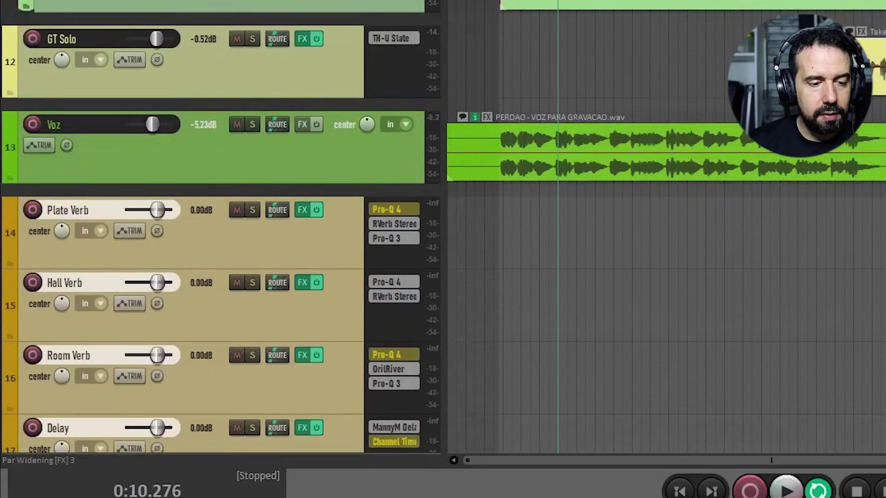